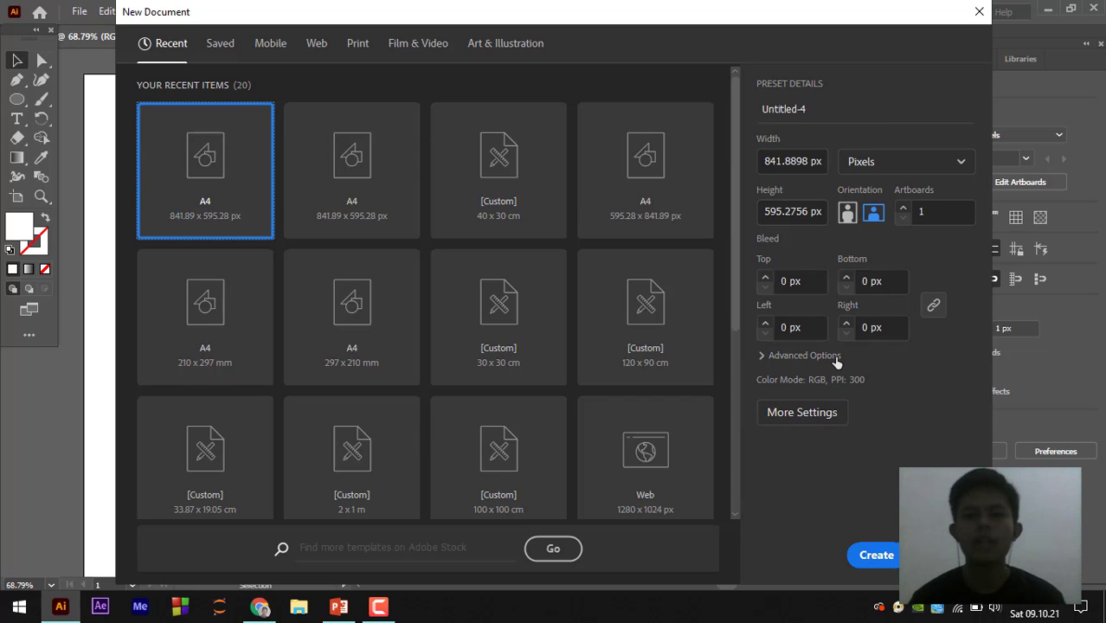
- Create a landscape A4 document in pixels, 841.8898 by 595.2756 px, with one artboard and no bleed
left_click(872, 558)
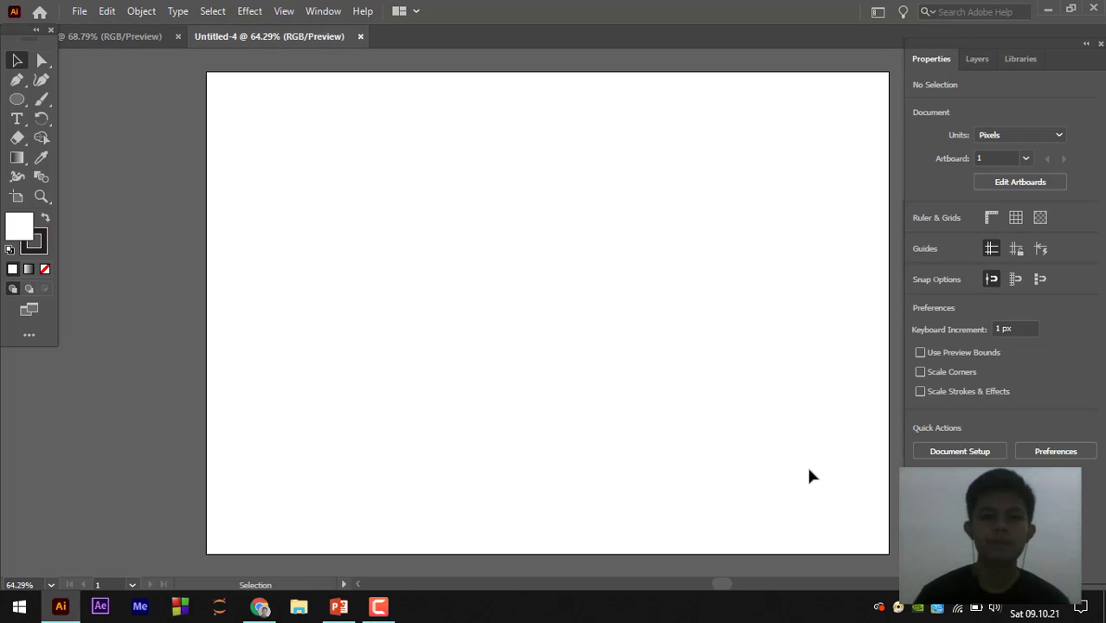
left_click_drag(718, 588, 722, 588)
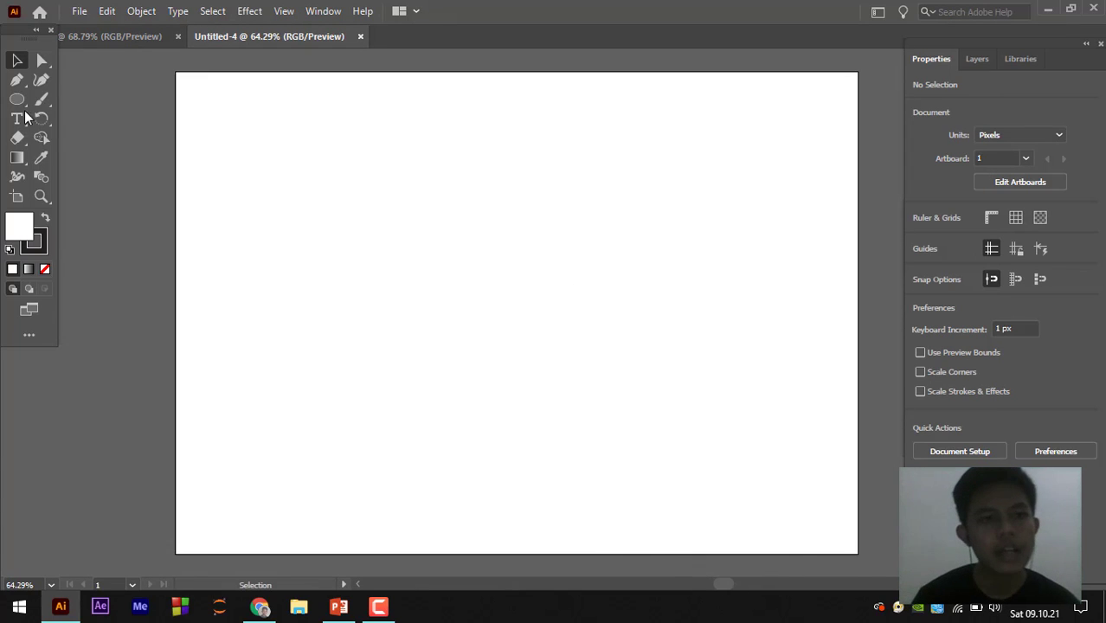
- Copy the car reference image from the other open document and paste it into the new document
left_click(110, 37)
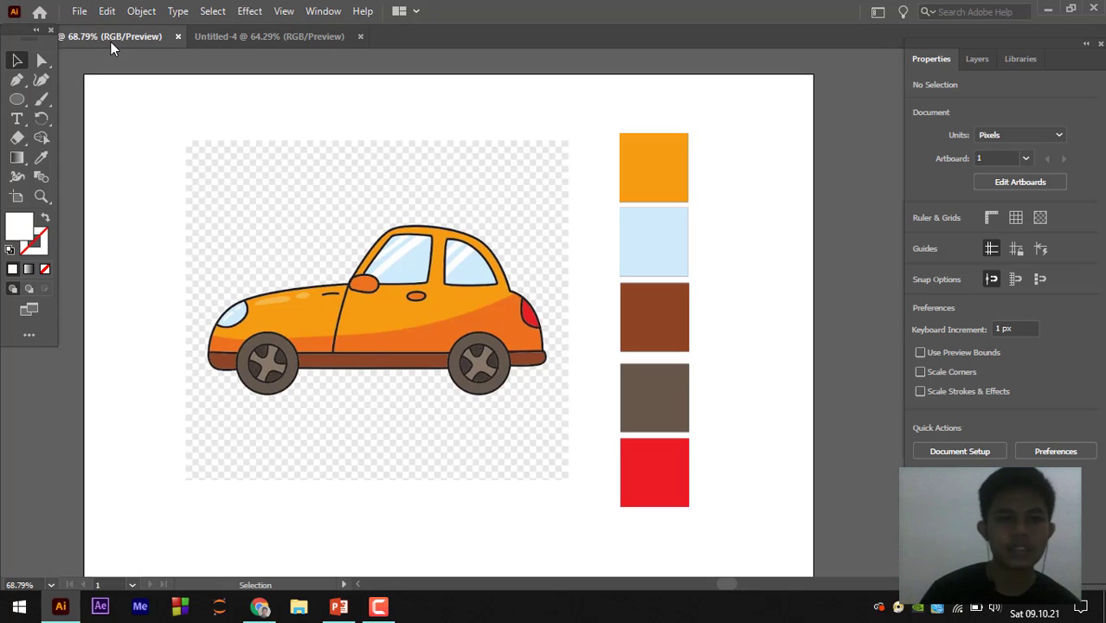
left_click(379, 310)
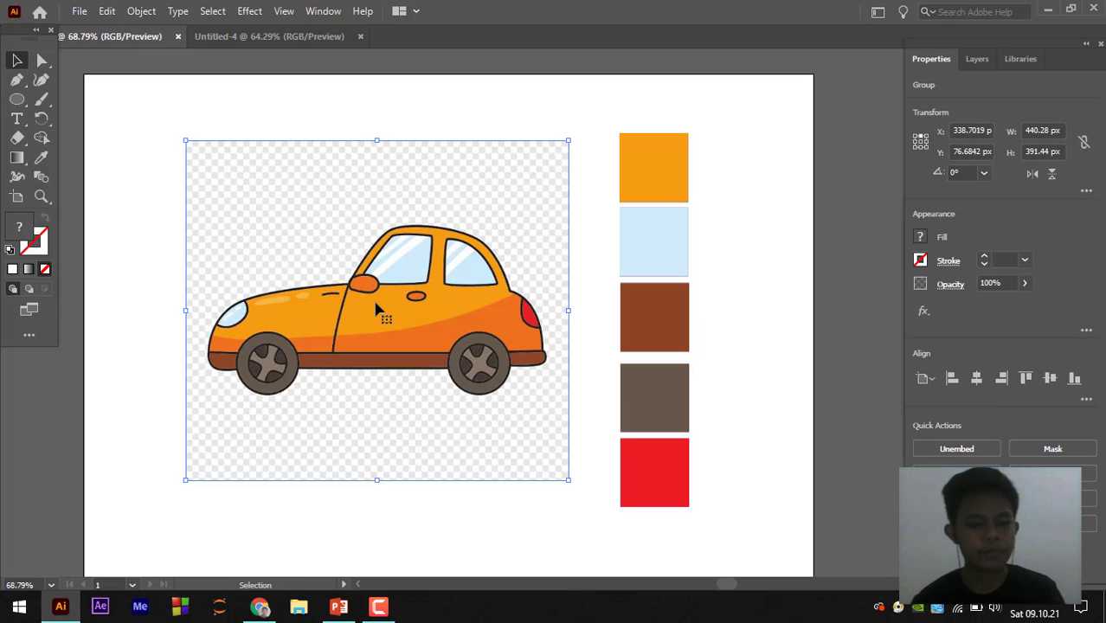
left_click(253, 37)
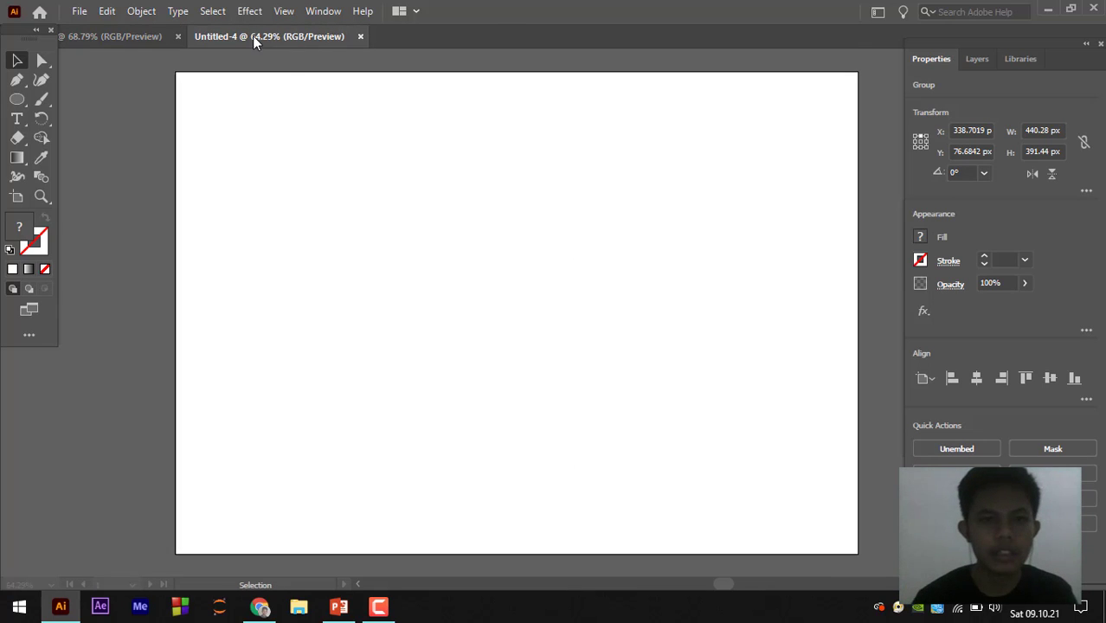
key("ctrl+v")
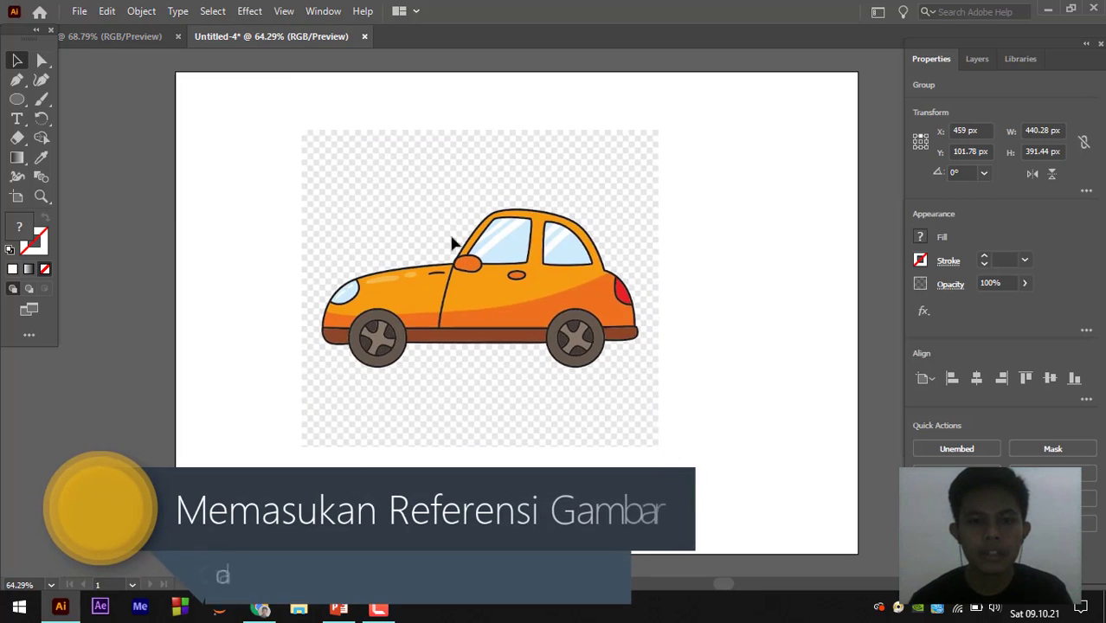
- Enlarge the pasted car image to about 586 by 521 px and position it near the middle of the artboard
left_click_drag(452, 243, 384, 212)
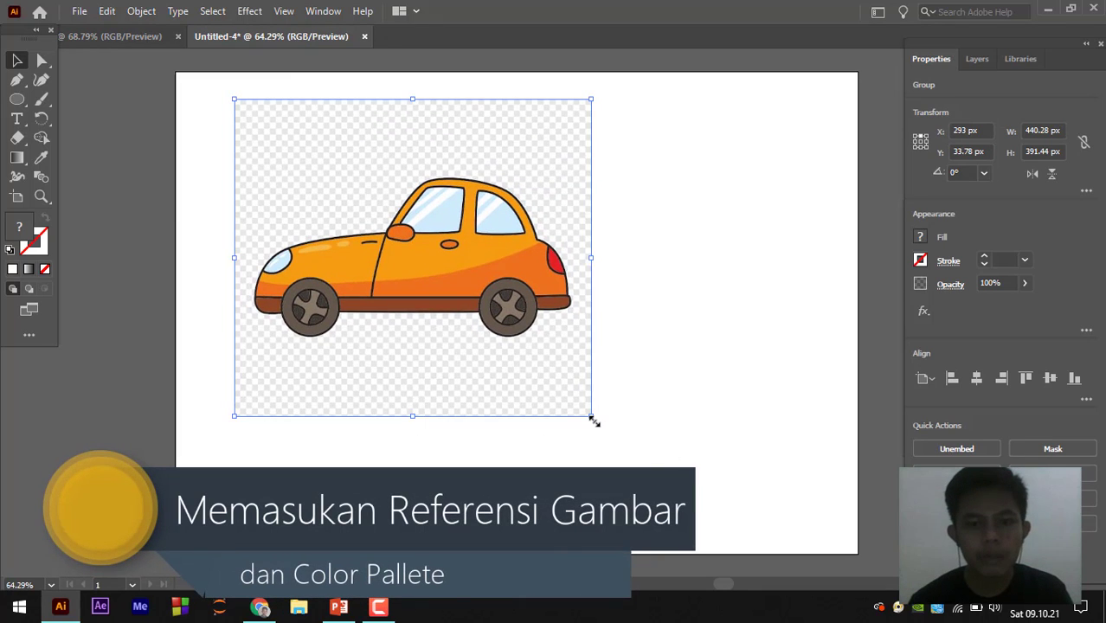
left_click_drag(592, 417, 761, 521)
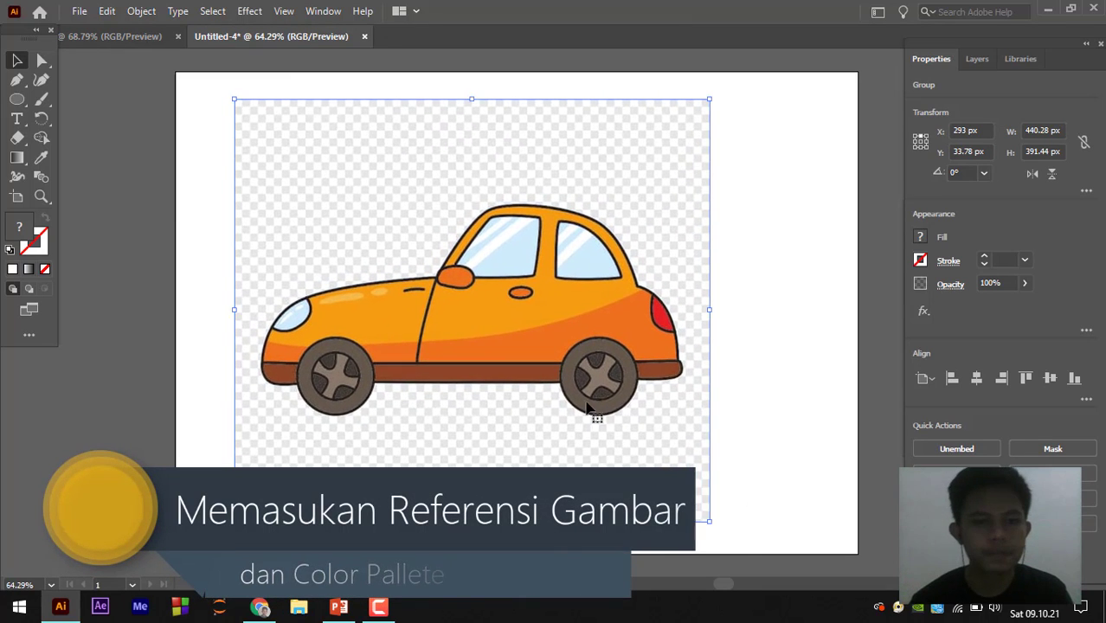
left_click_drag(587, 407, 606, 411)
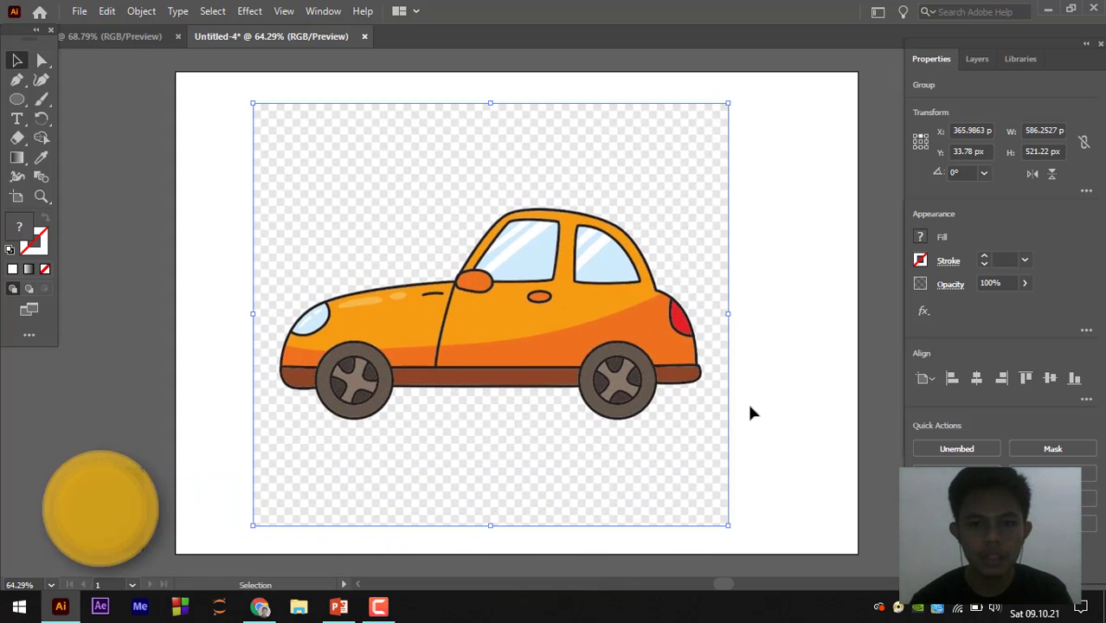
left_click(760, 414)
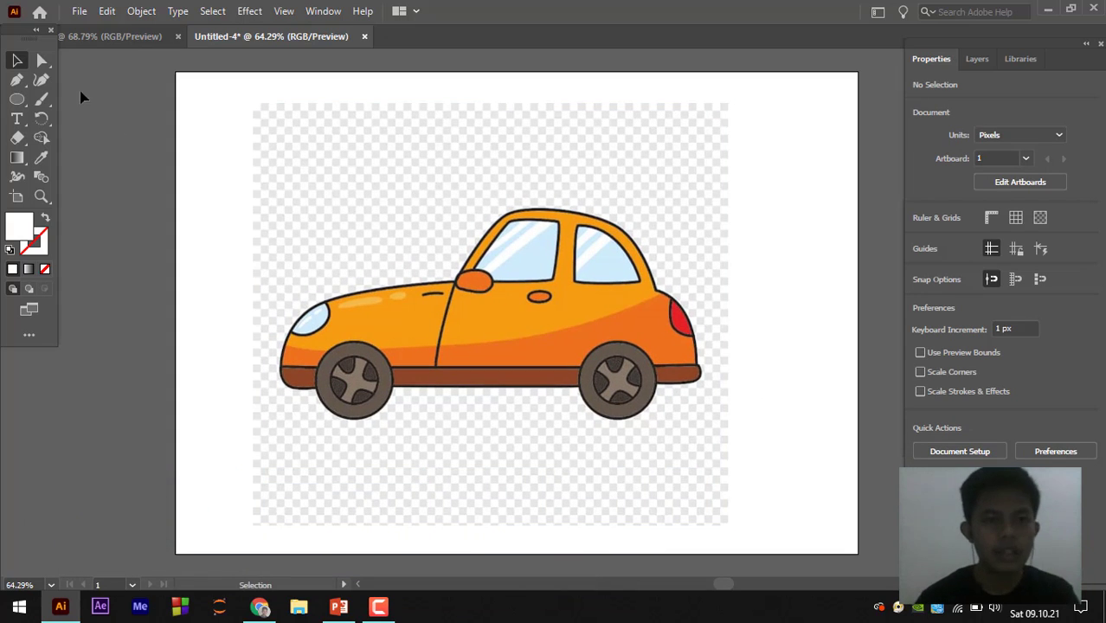
- Copy the five-colour palette group from the reference document into the new document and place it just outside the artboard's right edge
left_click(77, 44)
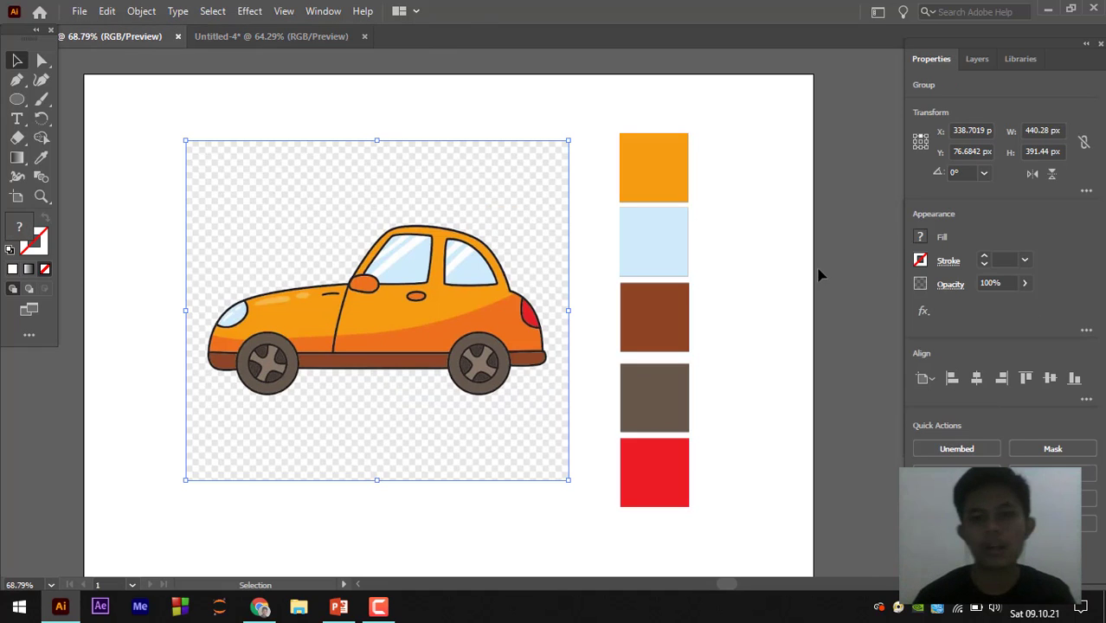
left_click(630, 233)
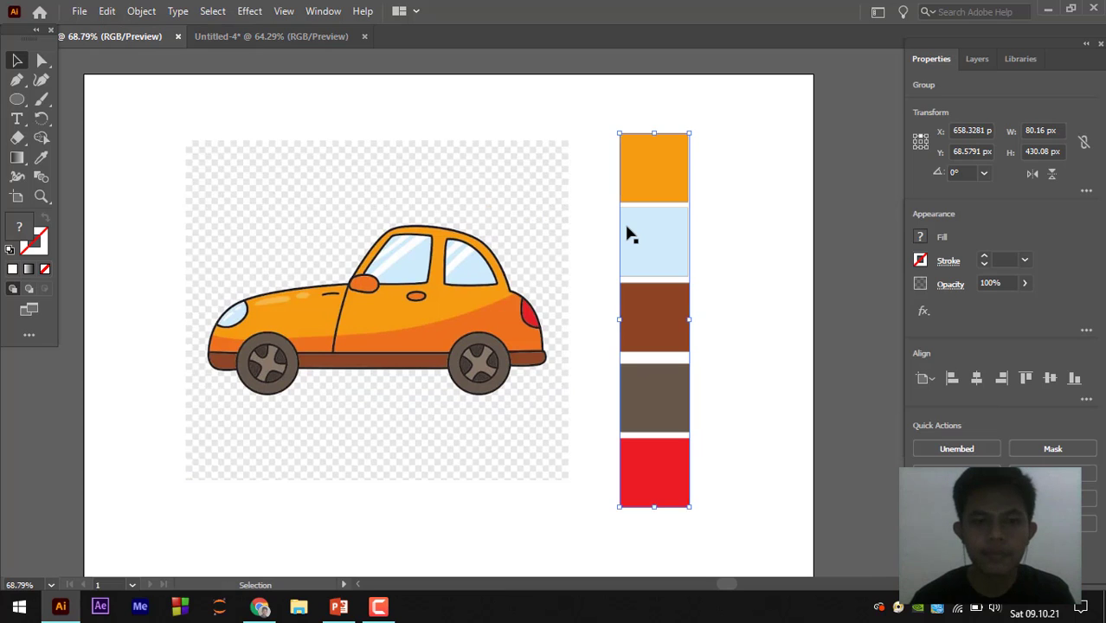
key("ctrl+c")
left_click(250, 36)
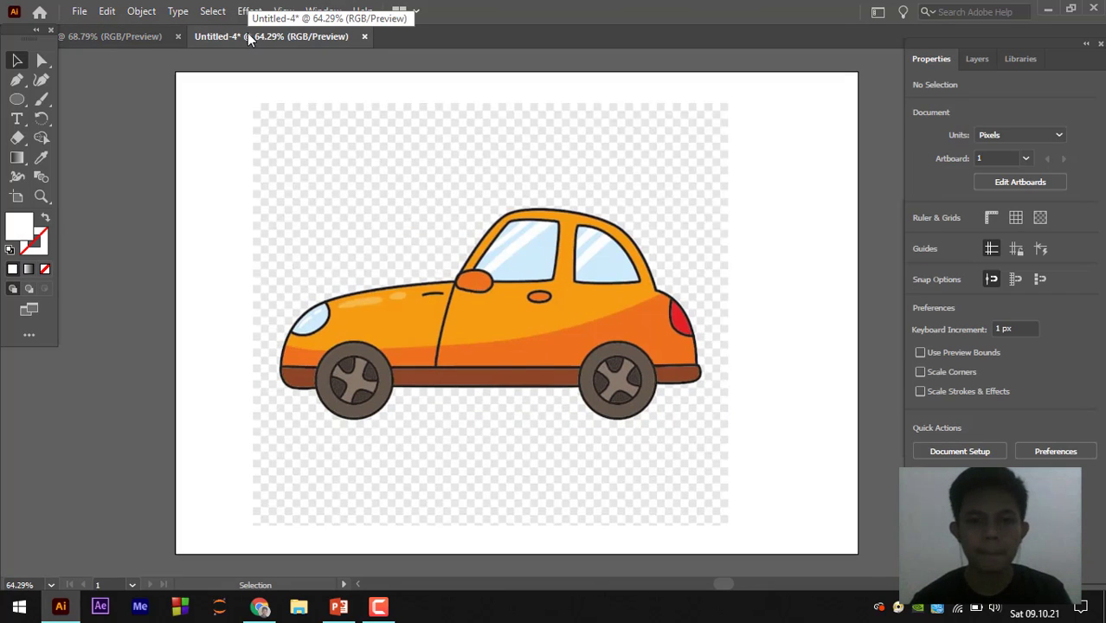
key("ctrl+v")
left_click_drag(544, 269, 886, 247)
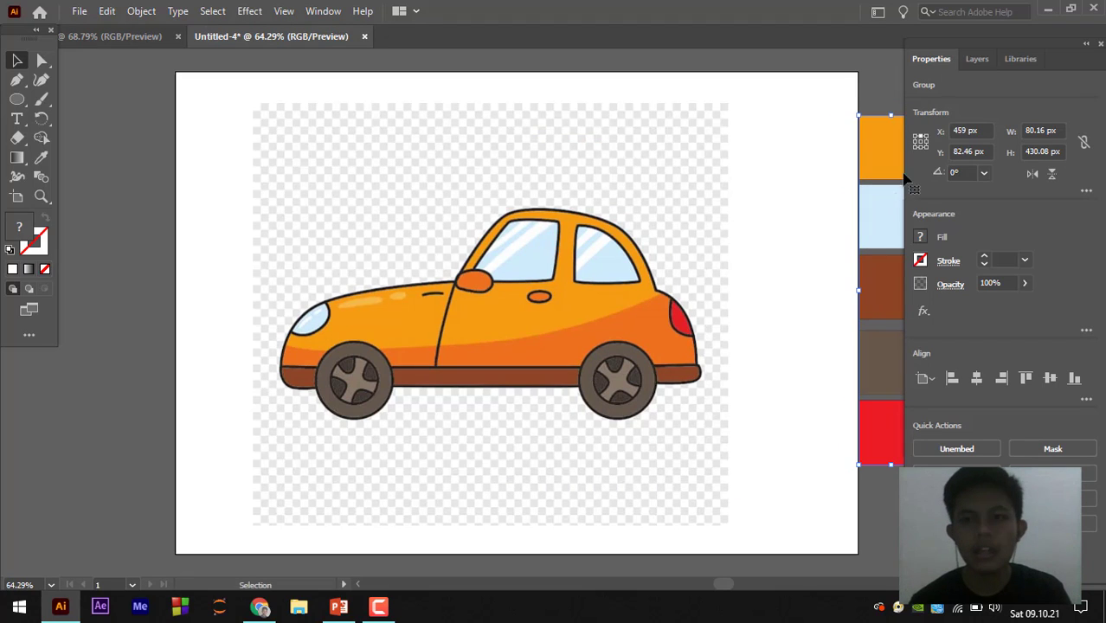
- Reduce the opacity of the car reference image to 46%
left_click(969, 69)
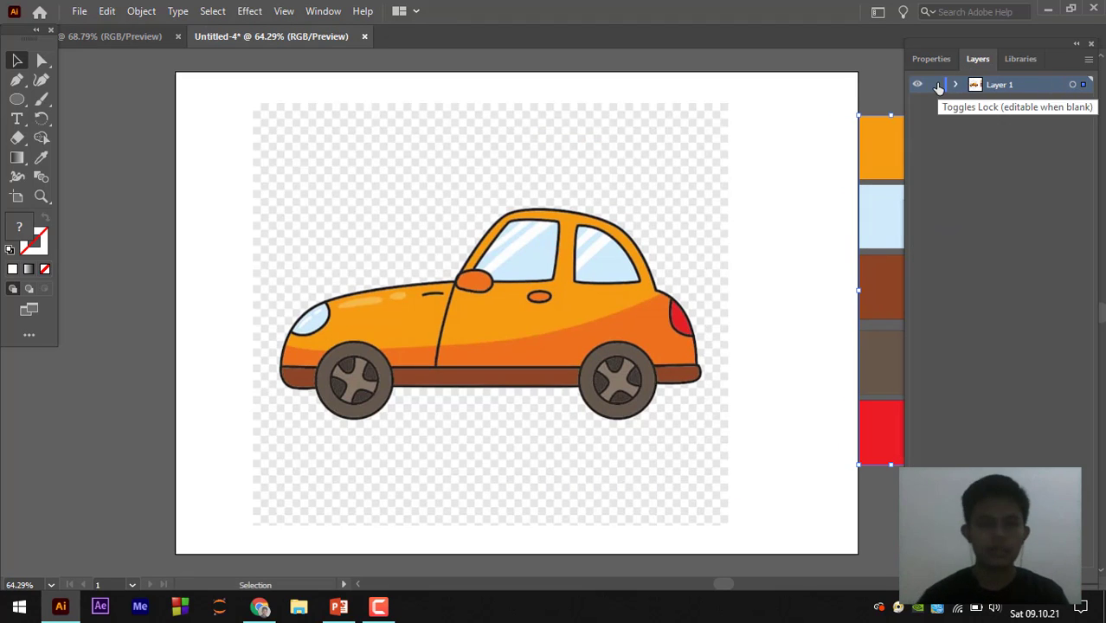
left_click(679, 224)
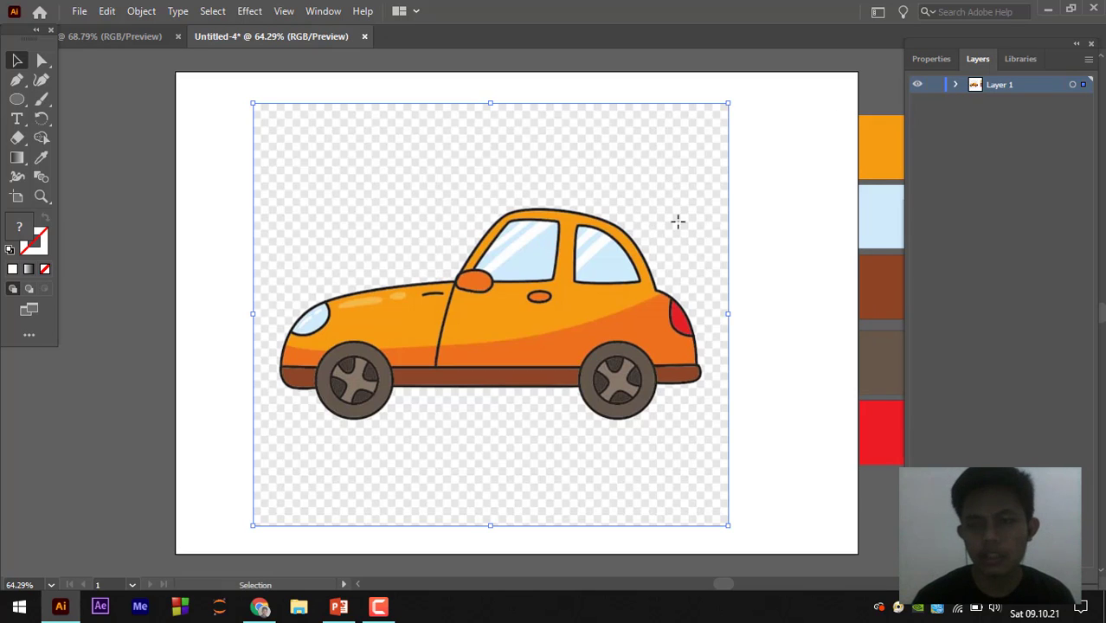
left_click(931, 58)
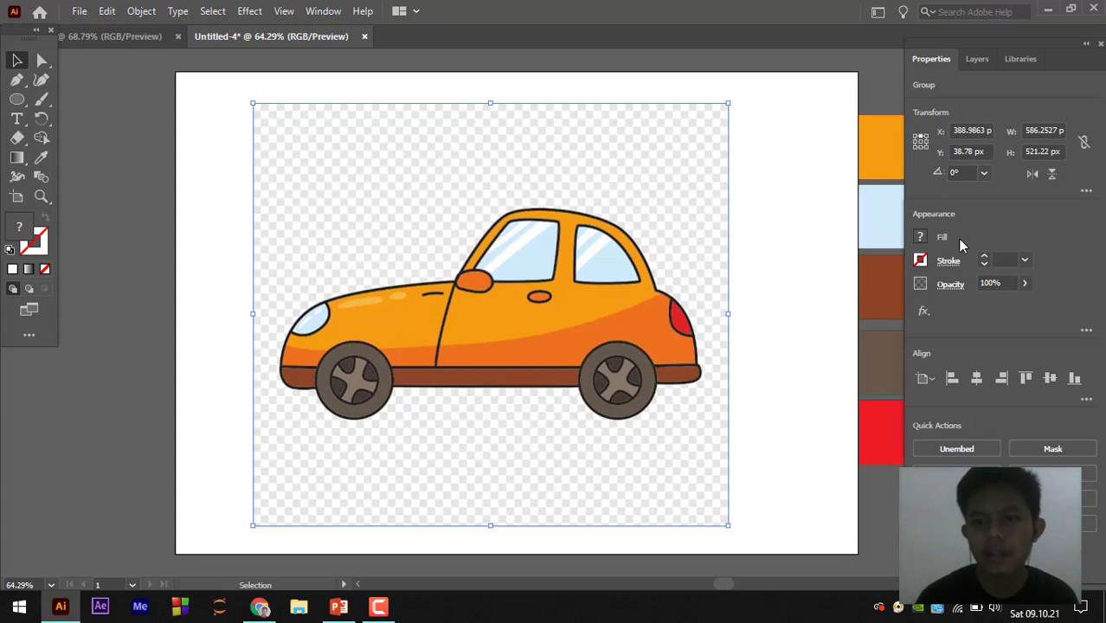
left_click(1025, 284)
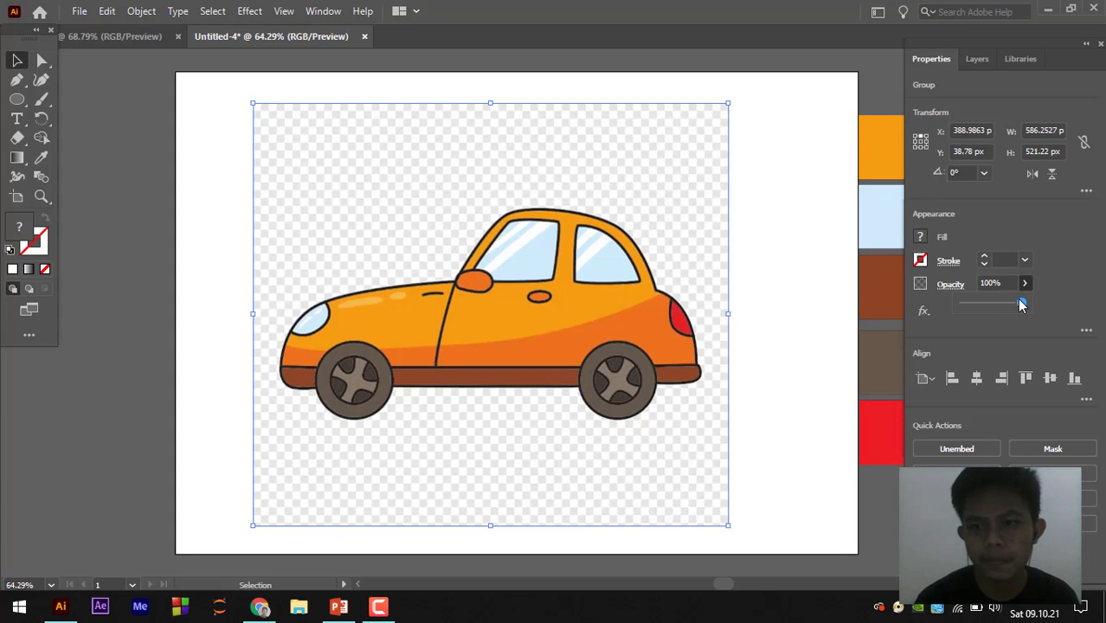
left_click_drag(1021, 305, 1000, 306)
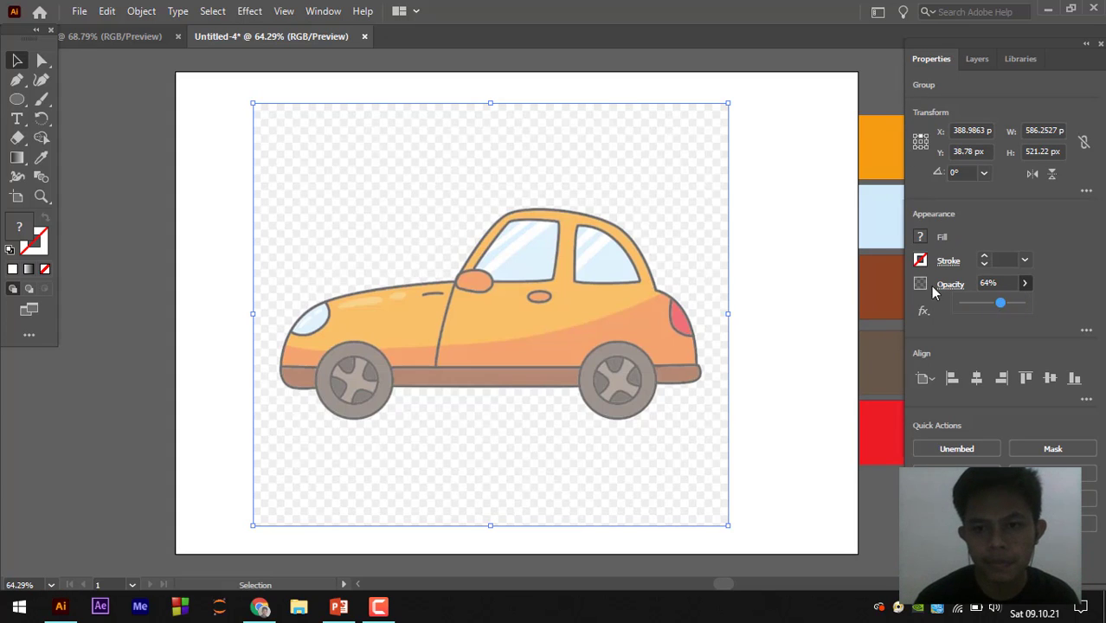
left_click_drag(989, 308, 989, 307)
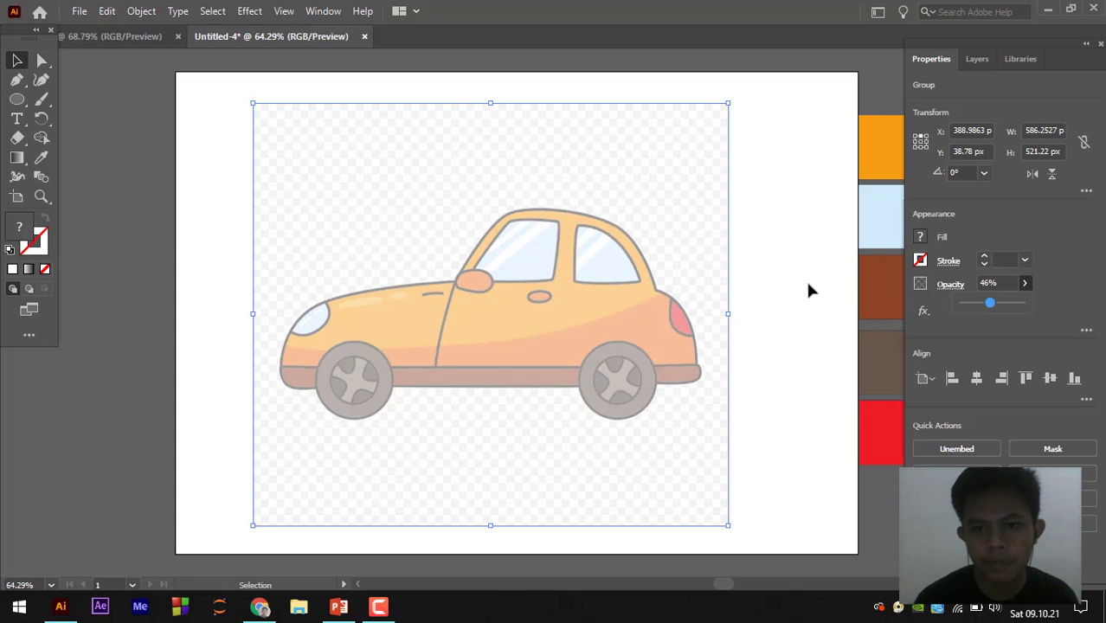
- Lock Layer 1 holding the reference and create a new layer named Outline above it
left_click(977, 59)
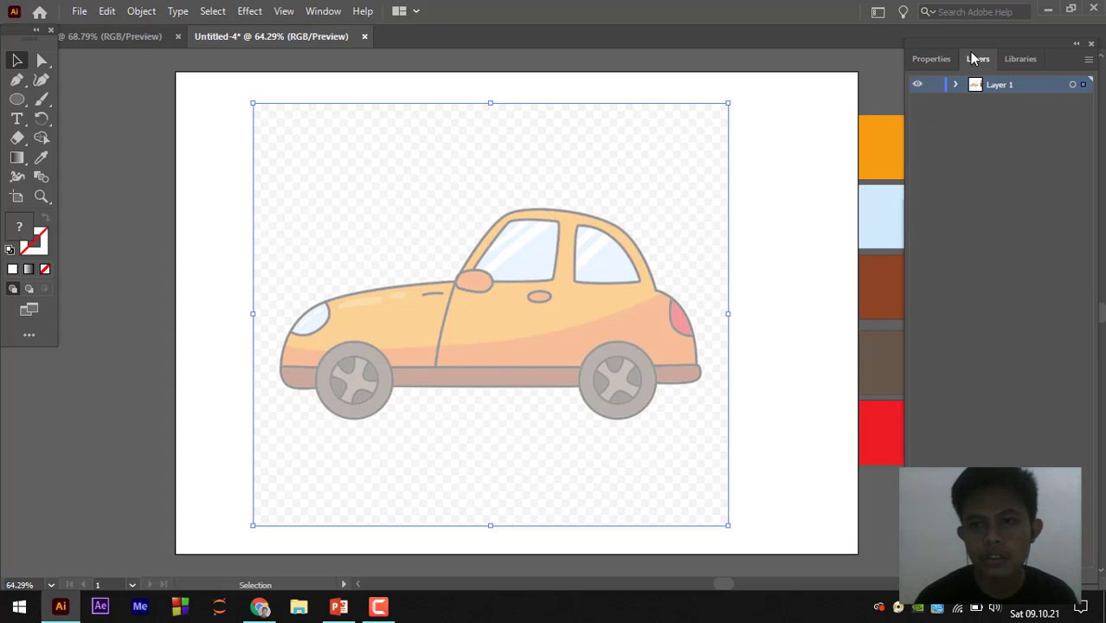
left_click(934, 85)
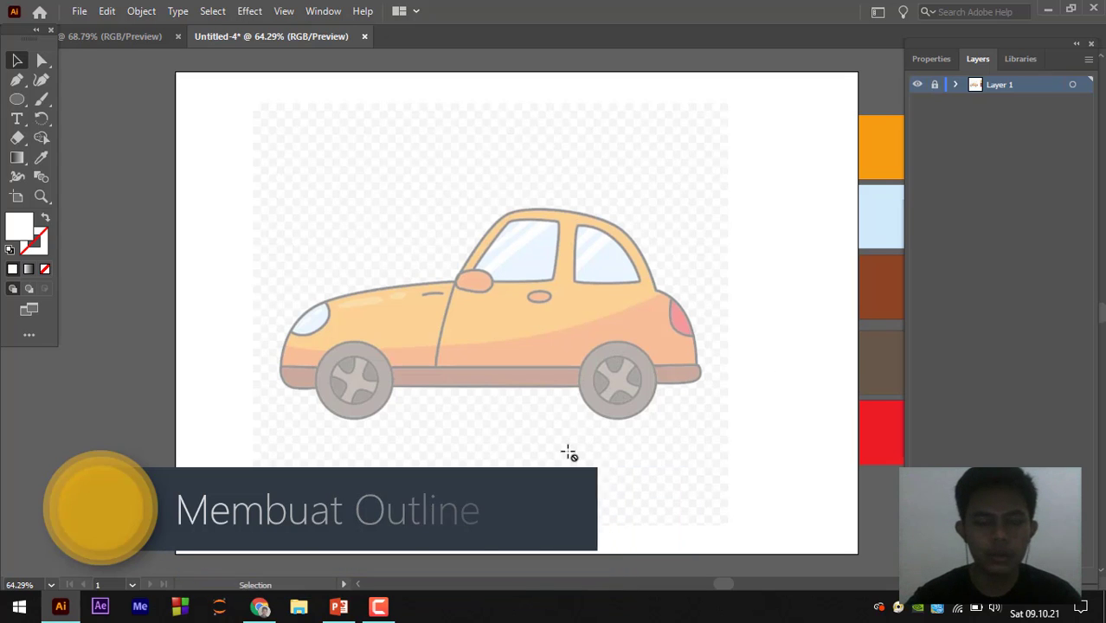
left_click(1089, 59)
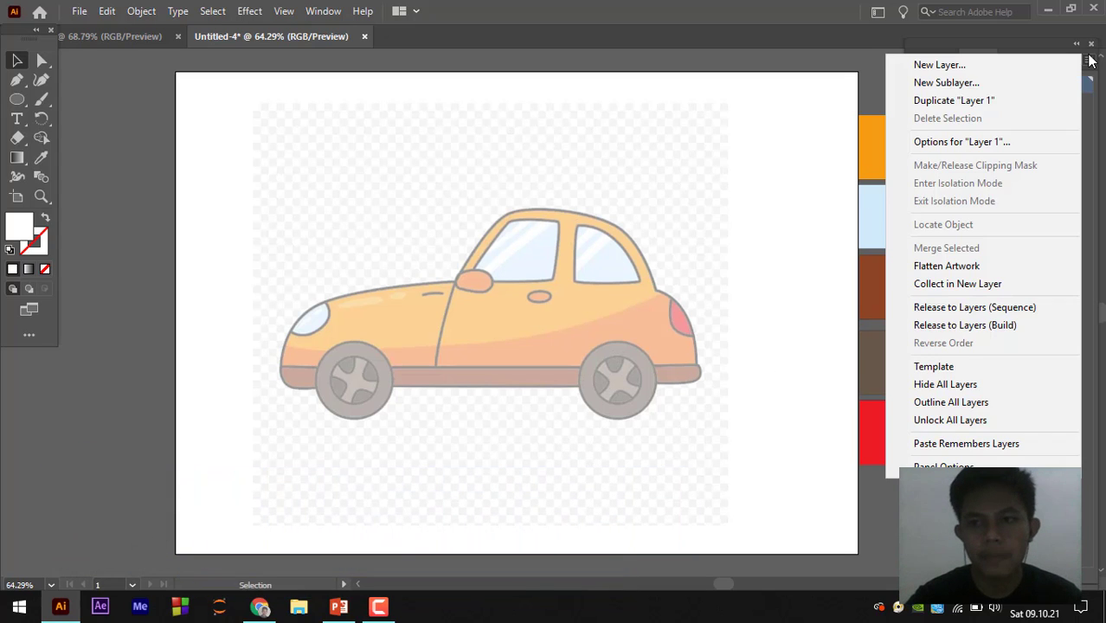
left_click(993, 66)
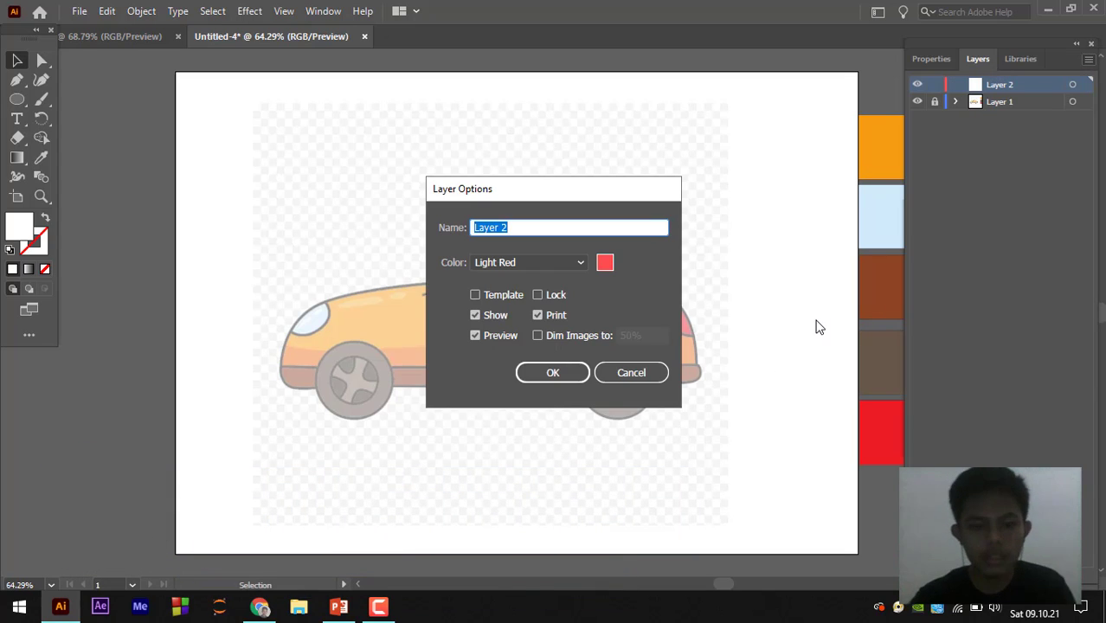
type("o")
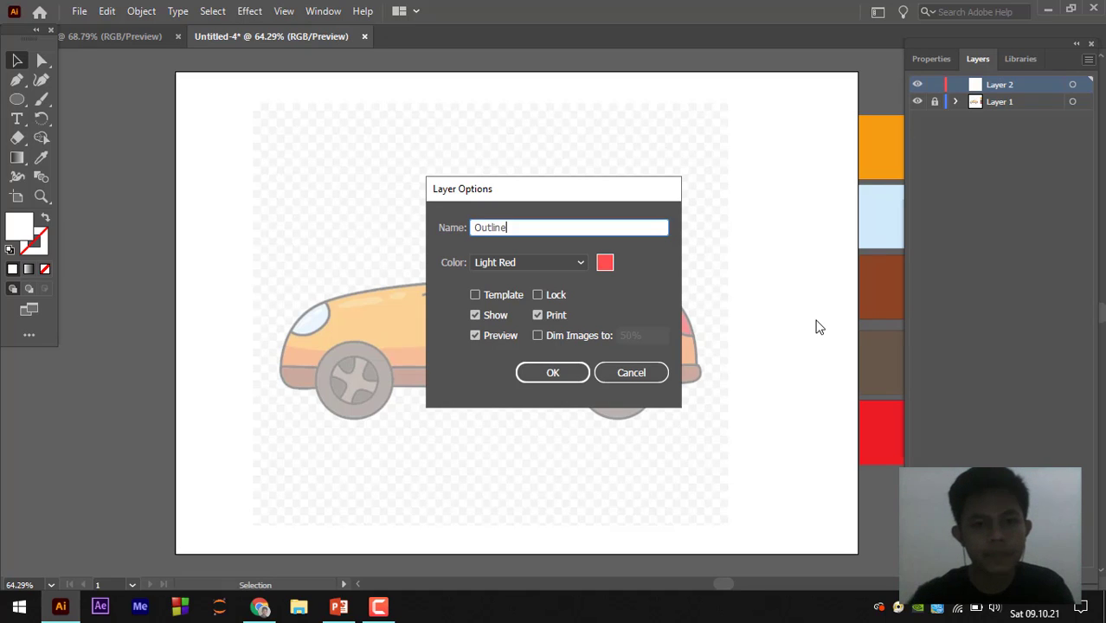
left_click(539, 371)
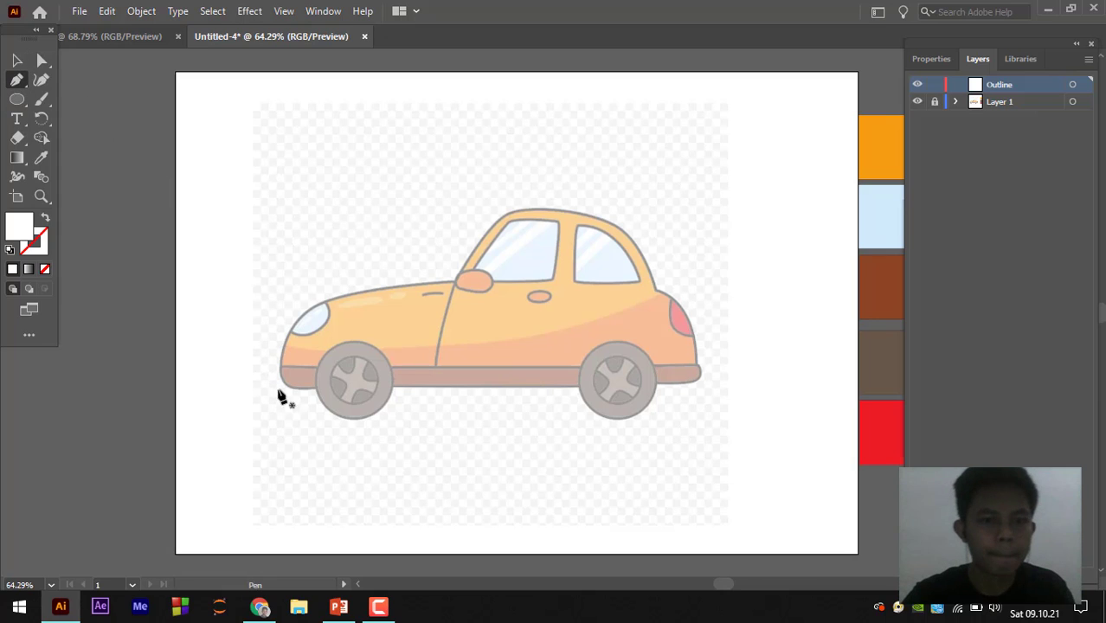
- Trace the car's front curve with the Pen tool from the bumper to above the headlight and set the path's fill to none
left_click_drag(278, 376, 283, 309)
left_click(313, 309)
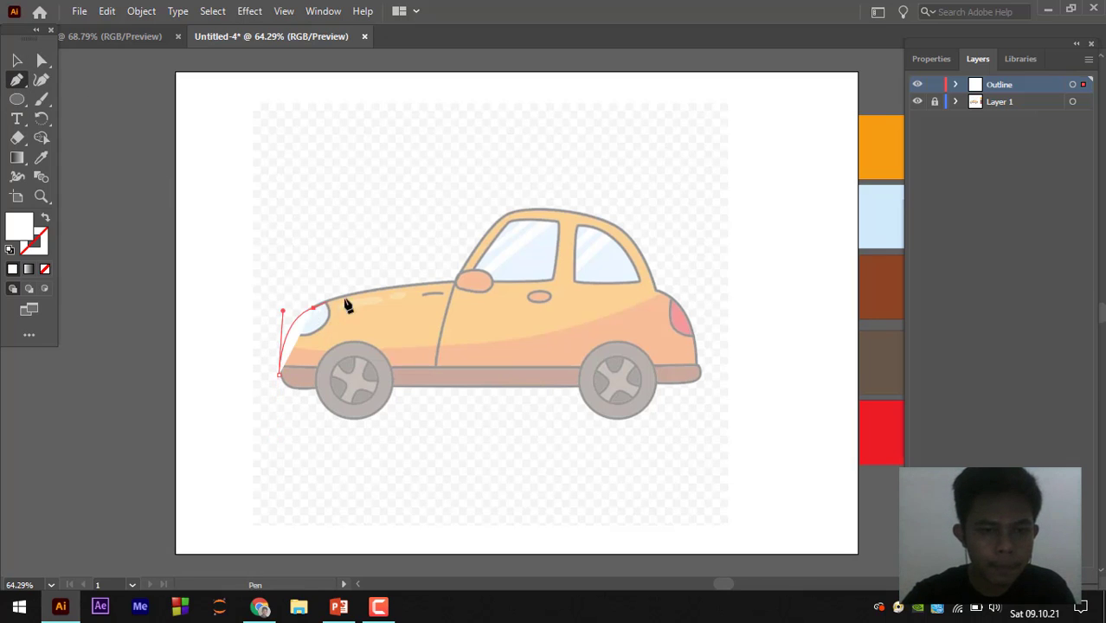
left_click(932, 59)
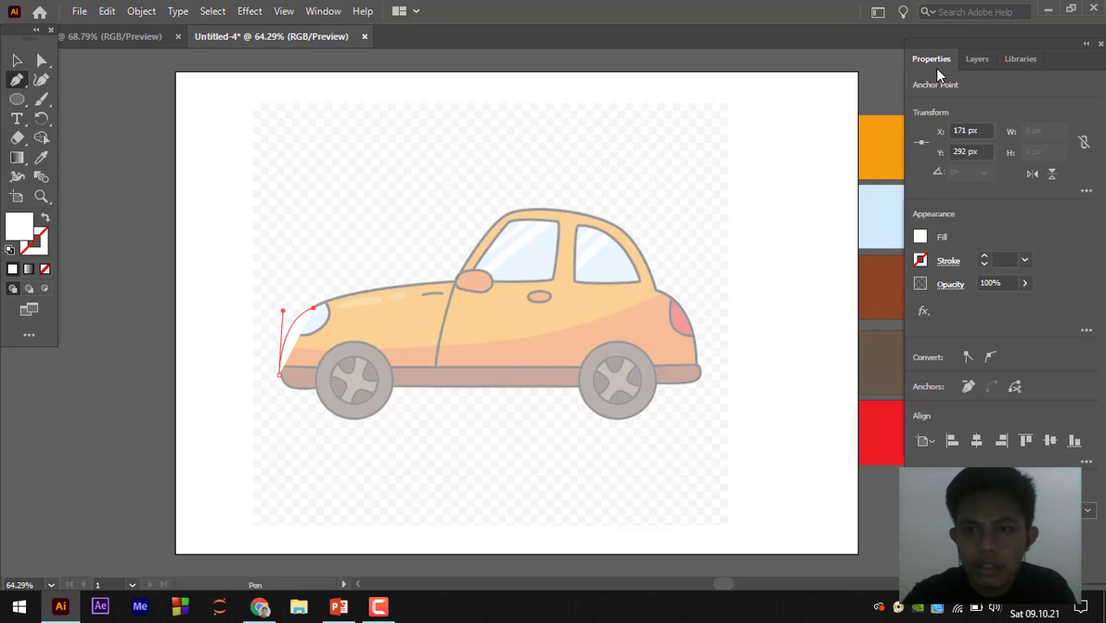
left_click(921, 238)
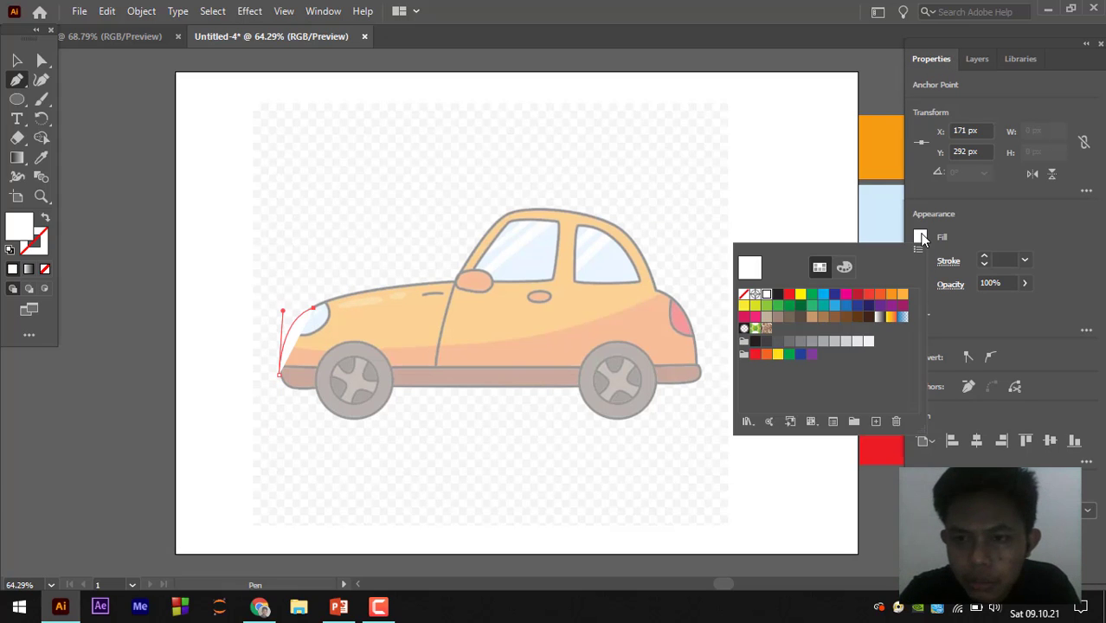
left_click(744, 295)
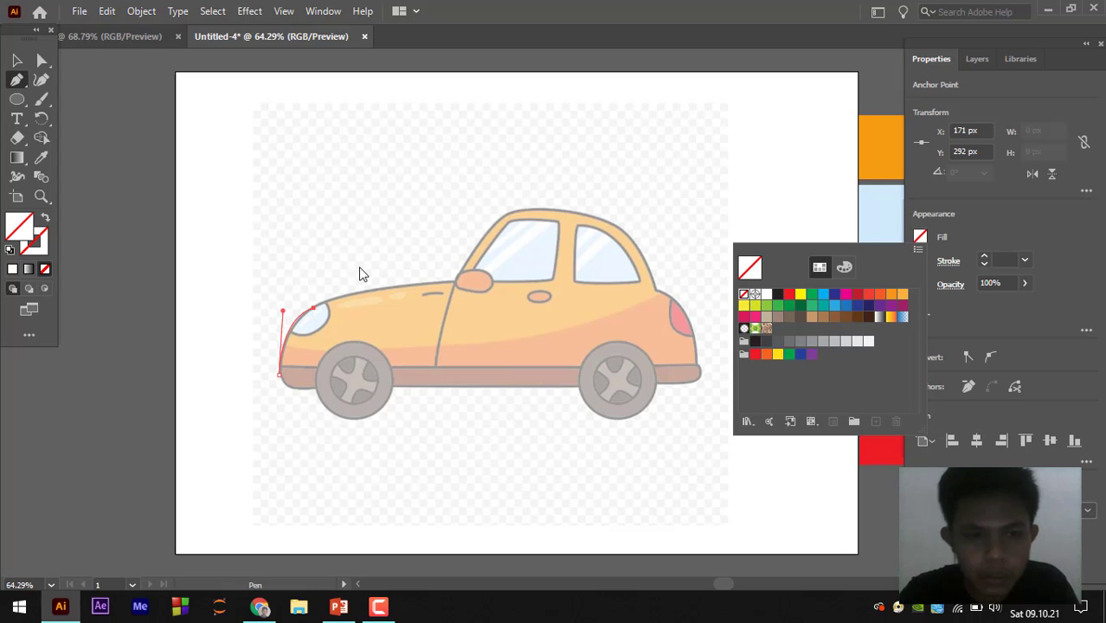
left_click(368, 310)
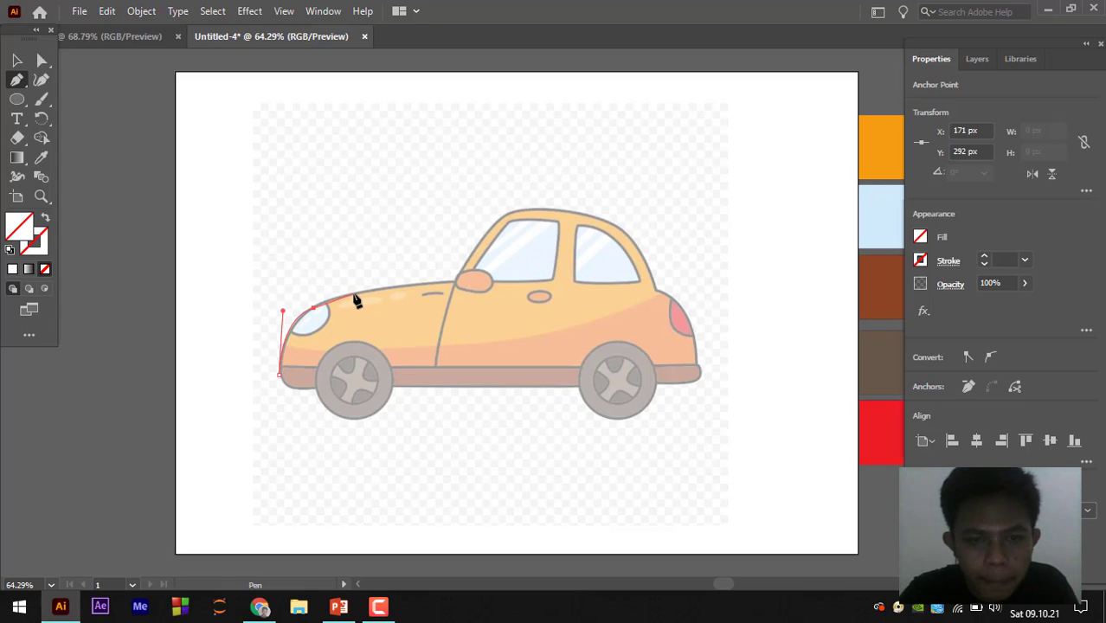
- Give the front outline path a black stroke with a weight of 4 pt
left_click(921, 260)
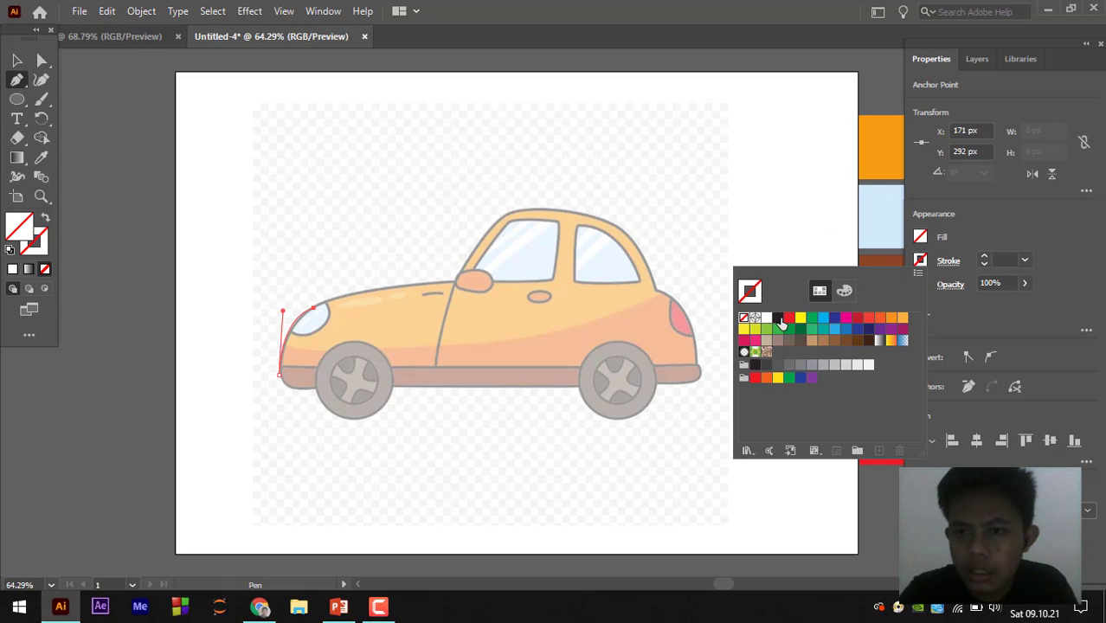
left_click(781, 322)
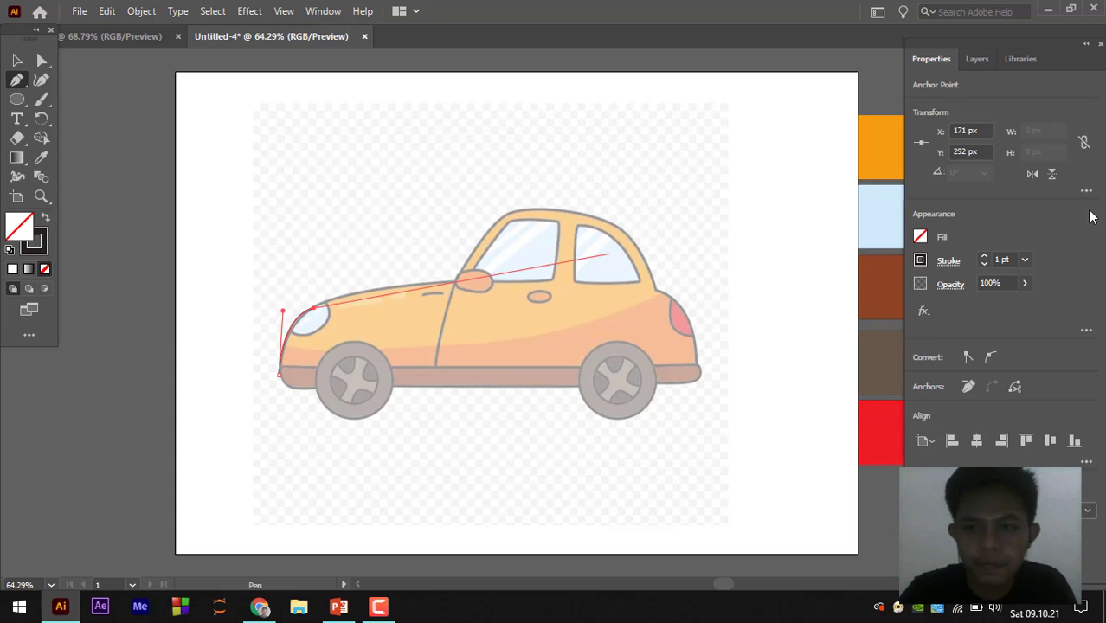
left_click(1025, 260)
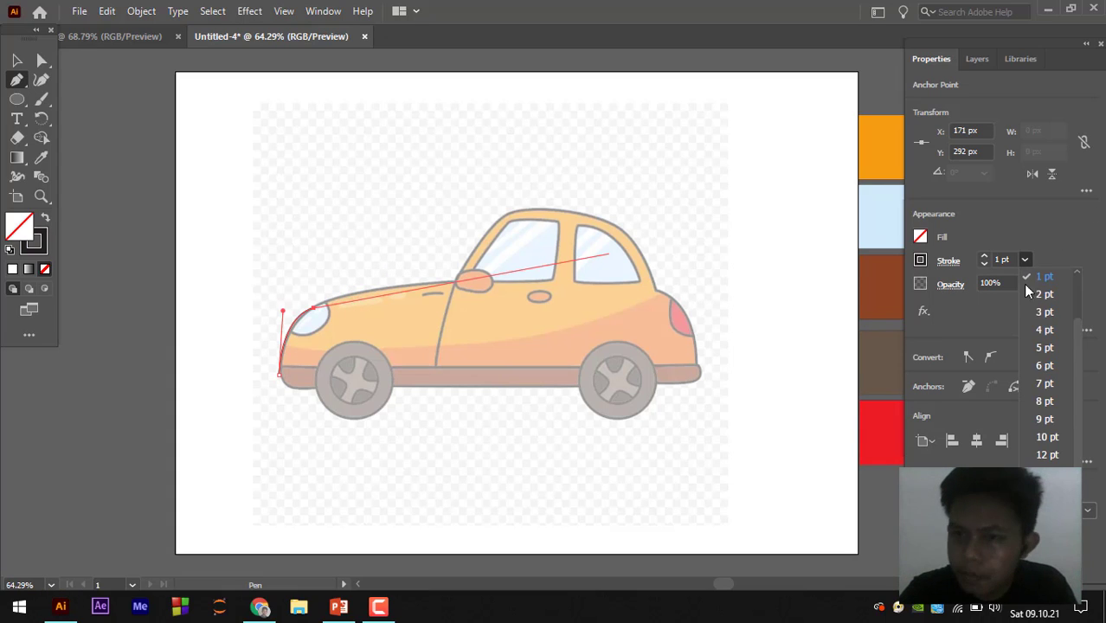
left_click(1046, 328)
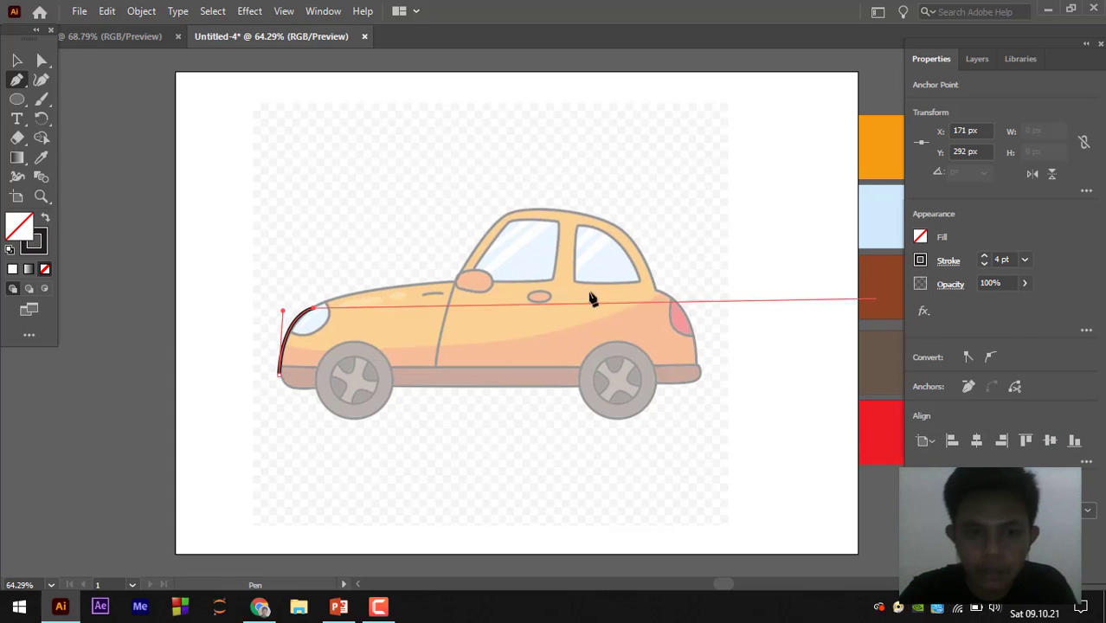
- Continue the black outline along the car's hood from above the headlight to the base of the windshield
left_click(371, 290)
key("ctrl+z")
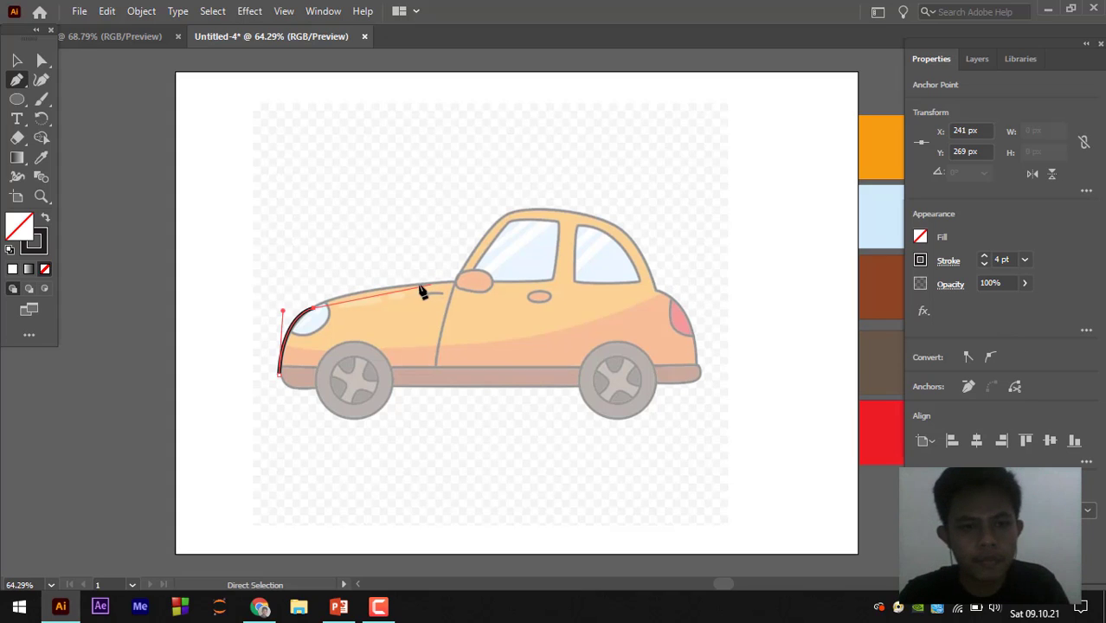
left_click(376, 290)
key("ctrl+z")
left_click_drag(400, 282, 429, 282)
left_click(455, 278)
- Trace the windshield pillar, roof, rear and underside, closing the body outline at the front bumper
left_click_drag(494, 222, 511, 204)
left_click_drag(624, 229, 656, 289)
left_click(656, 284)
left_click(695, 341)
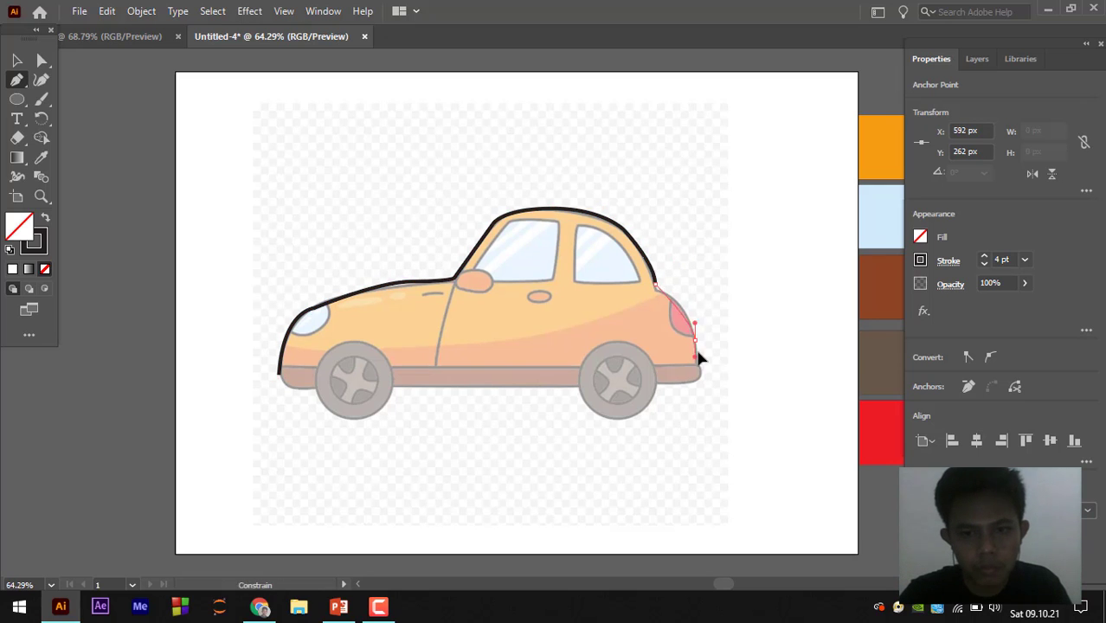
left_click_drag(695, 384, 683, 387)
left_click_drag(279, 375, 280, 364)
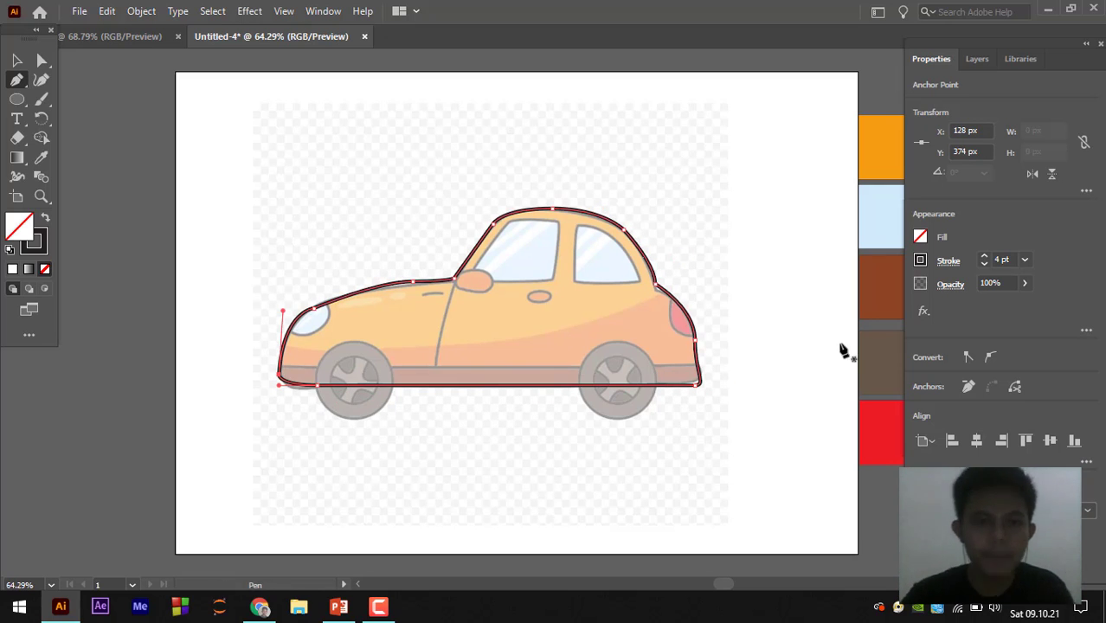
- Trace the headlight's outline at the front of the car with the Pen tool
key("ctrl+plus")
key("ctrl+plus")
key("ctrl+plus")
left_click_drag(606, 216, 131, 372)
left_click(107, 368)
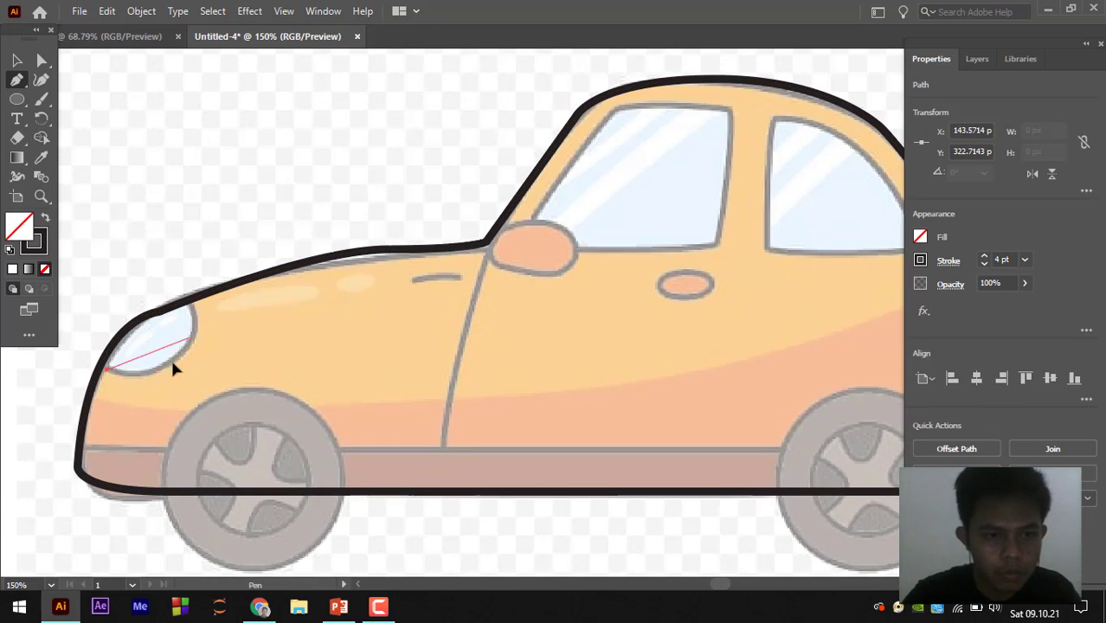
left_click_drag(192, 313, 188, 230)
mouse_move(115, 360)
left_mouse_down()
mouse_move(107, 408)
mouse_move(121, 336)
left_mouse_up()
key("ctrl+z")
- Draw ellipse outlines over the side mirror and the door handle, fitting each to the reference
left_click(17, 99)
scroll(428, 252, "right", 3)
left_click_drag(429, 252, 346, 222)
key("v")
left_click_drag(419, 232, 578, 297)
left_click_drag(593, 338, 381, 282)
left_click(561, 321)
- Trace the taillight's outline along the rear edge of the body with the Pen tool
left_click(17, 80)
left_click(664, 257)
mouse_move(663, 303)
left_mouse_down()
mouse_move(684, 327)
mouse_move(767, 341)
left_mouse_up()
key("ctrl+z")
left_click(703, 333)
left_click_drag(665, 257, 735, 333)
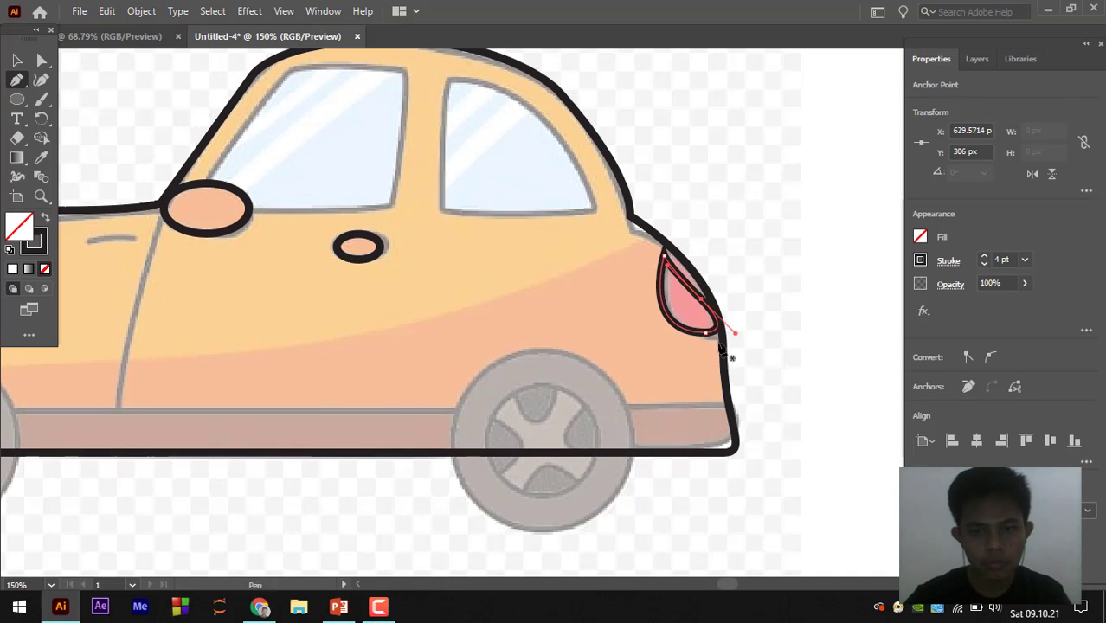
- Reshape the taillight and the body outline with the Curvature tool to follow the reference more closely
key("shift+grave")
left_click(717, 327)
left_click_drag(664, 256, 664, 244)
key("p")
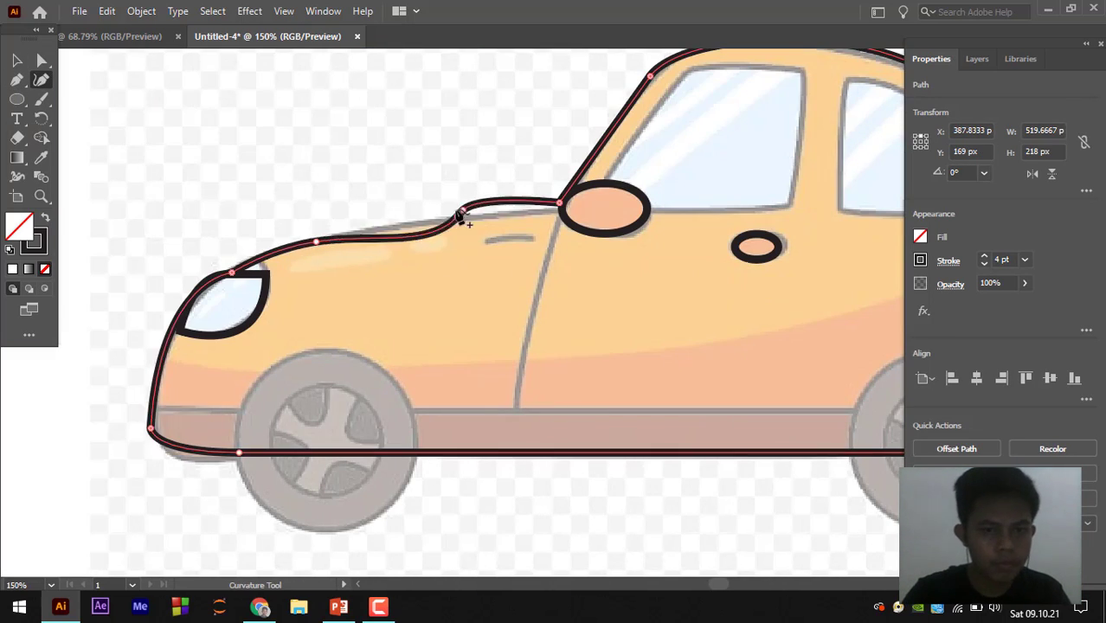
left_click(223, 452)
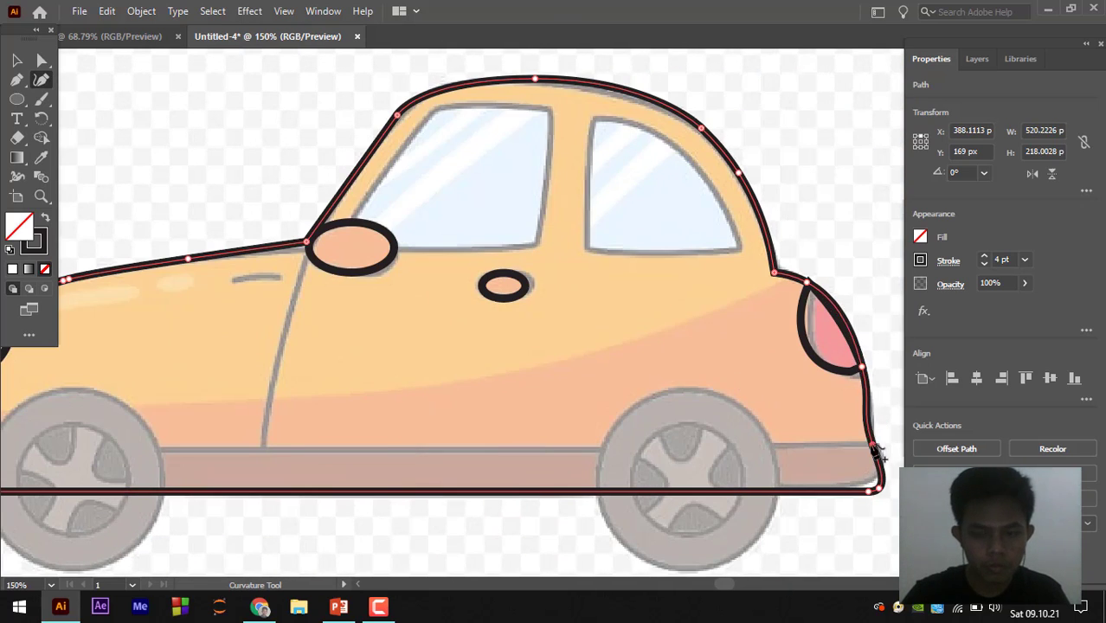
- Trace the front side window as a closed outline starting at the side mirror
left_click(350, 229)
left_click(423, 116)
mouse_move(549, 110)
left_mouse_down()
mouse_move(598, 143)
mouse_move(554, 127)
left_mouse_up()
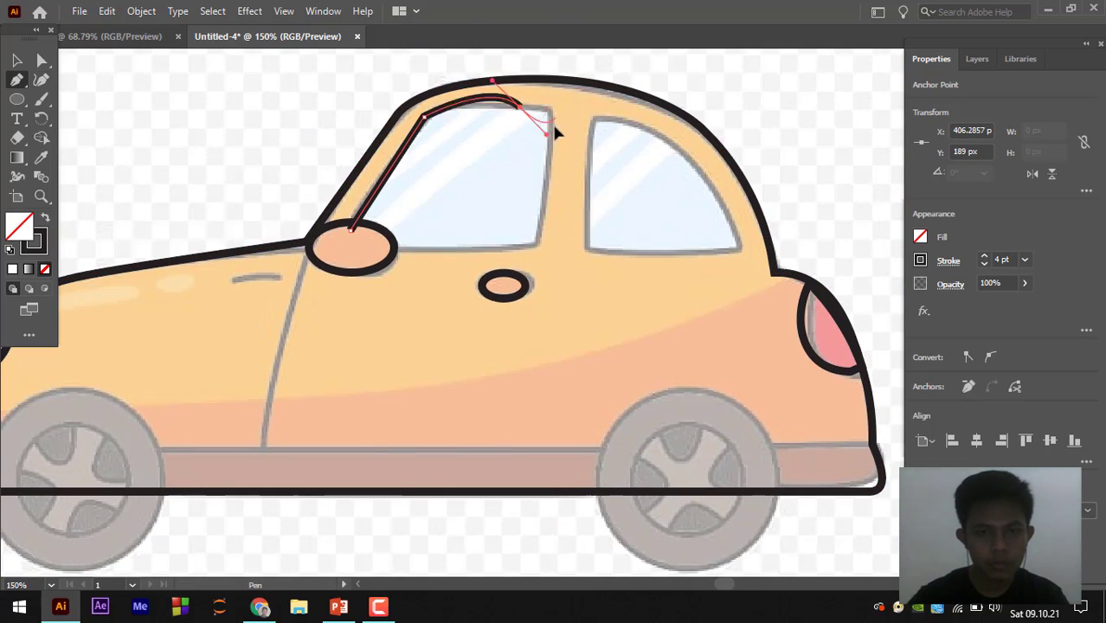
left_click(541, 241)
left_click(361, 250)
left_click(350, 229)
- Trace the rear side window as a closed outline with a curved back edge
left_click(587, 120)
left_click(585, 242)
left_click(586, 122)
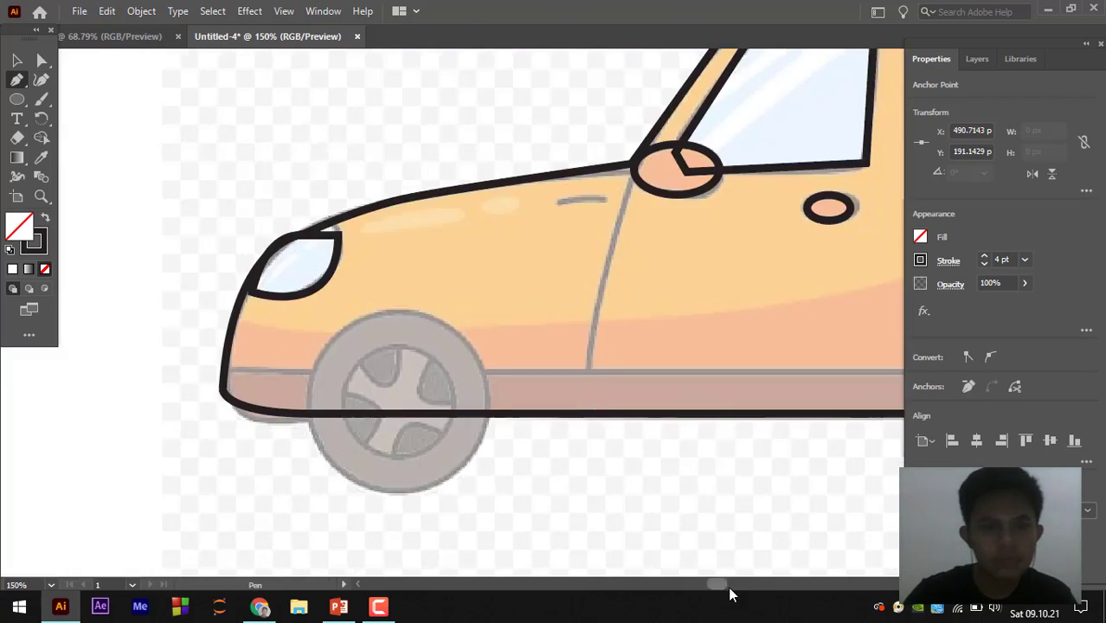
- Draw two concentric circles for the front wheel's tire and rim, with the inner one 66 px wide
left_click_drag(434, 437, 583, 282)
left_click_drag(639, 222, 580, 278)
left_click_drag(567, 388, 447, 444)
- Copy the front wheel's circles and fit the copies over the rear wheel
key("ctrl+c")
scroll(537, 398, "right", 3)
key("ctrl+v")
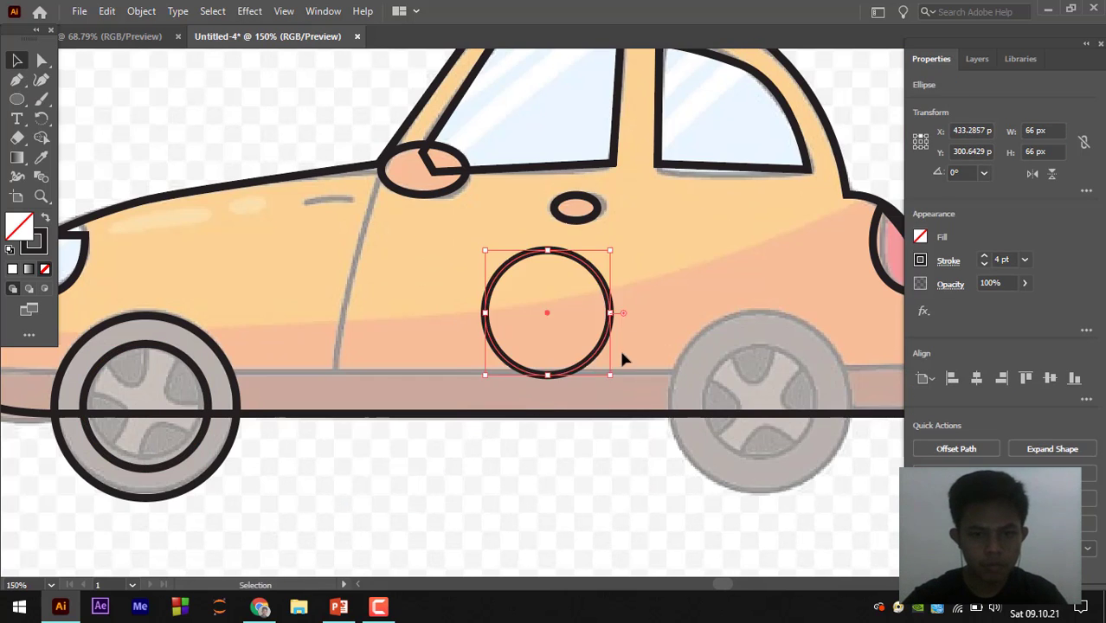
left_click_drag(610, 374, 639, 404)
left_click_drag(629, 333, 842, 419)
- Round the headlight's outline with the Curvature tool and remove the overlapping outline segments with Shape Builder
left_click(638, 310)
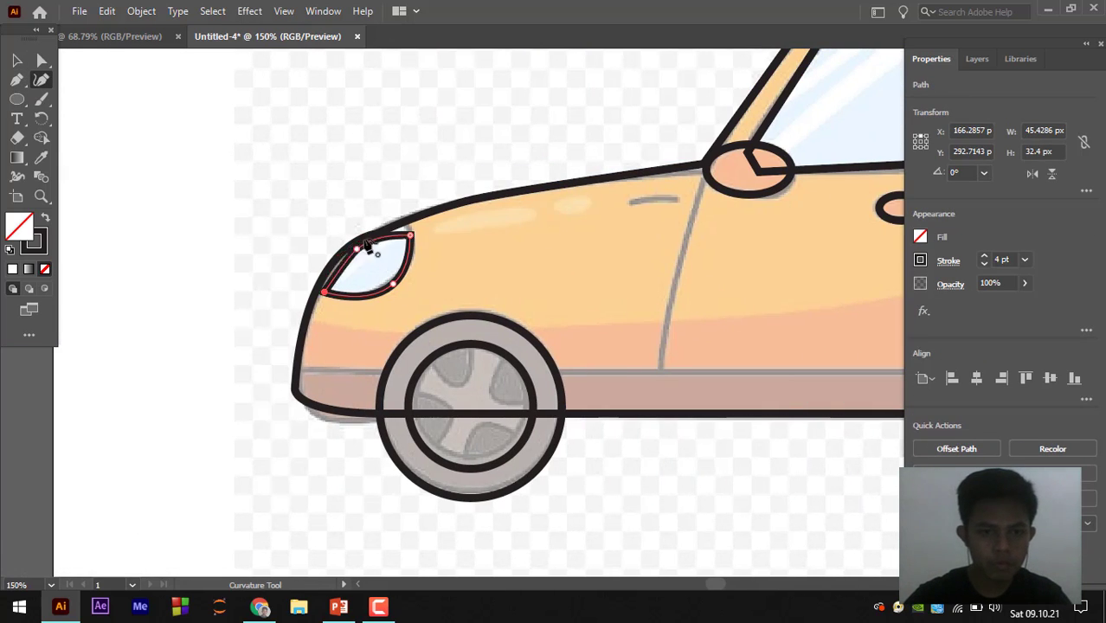
left_click(409, 262)
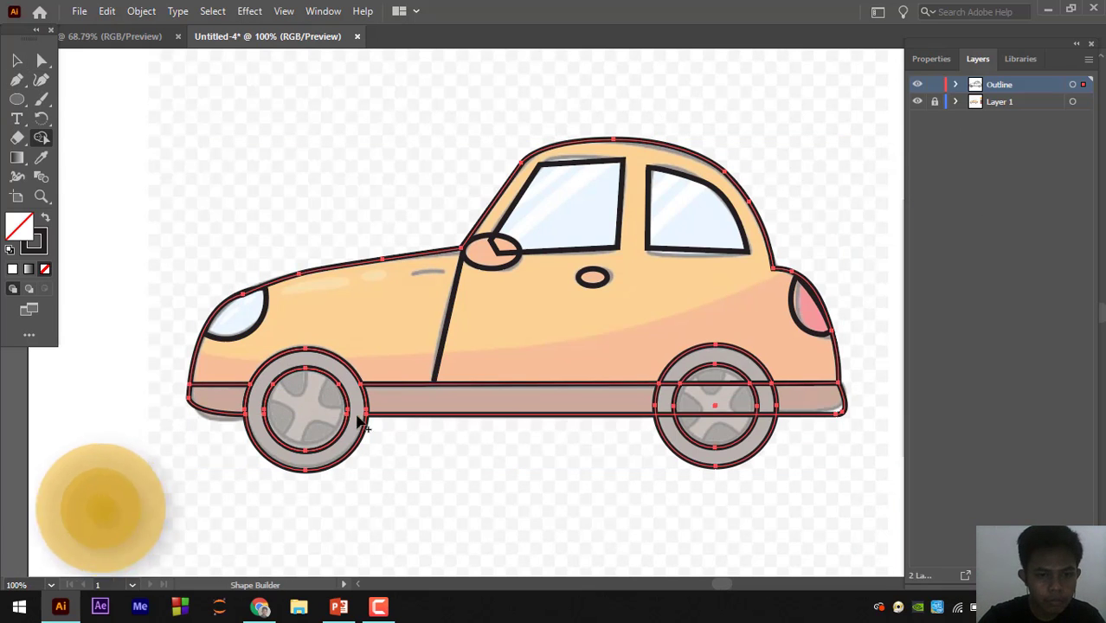
left_click(678, 77)
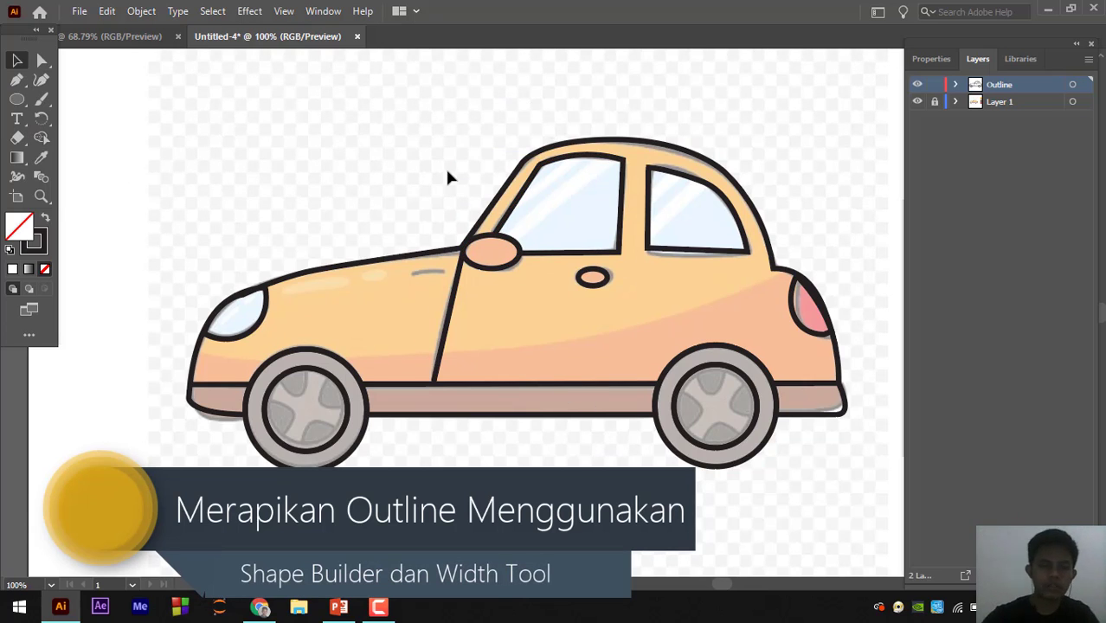
- Thicken the car body's outline along the hood with the Width tool
key("shift+m")
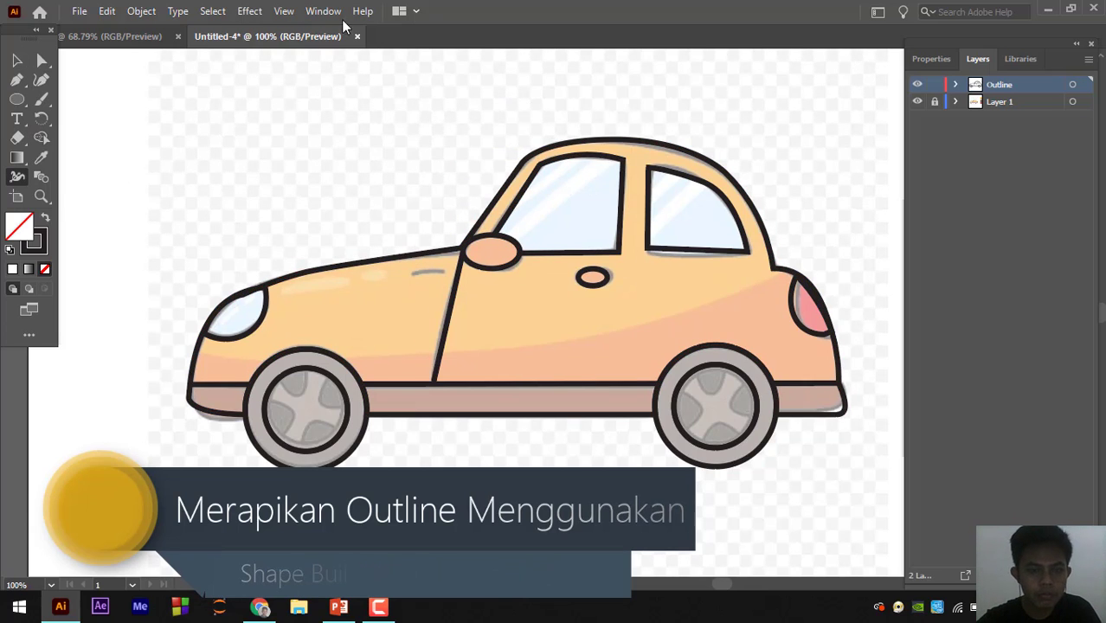
left_click_drag(336, 269, 338, 287)
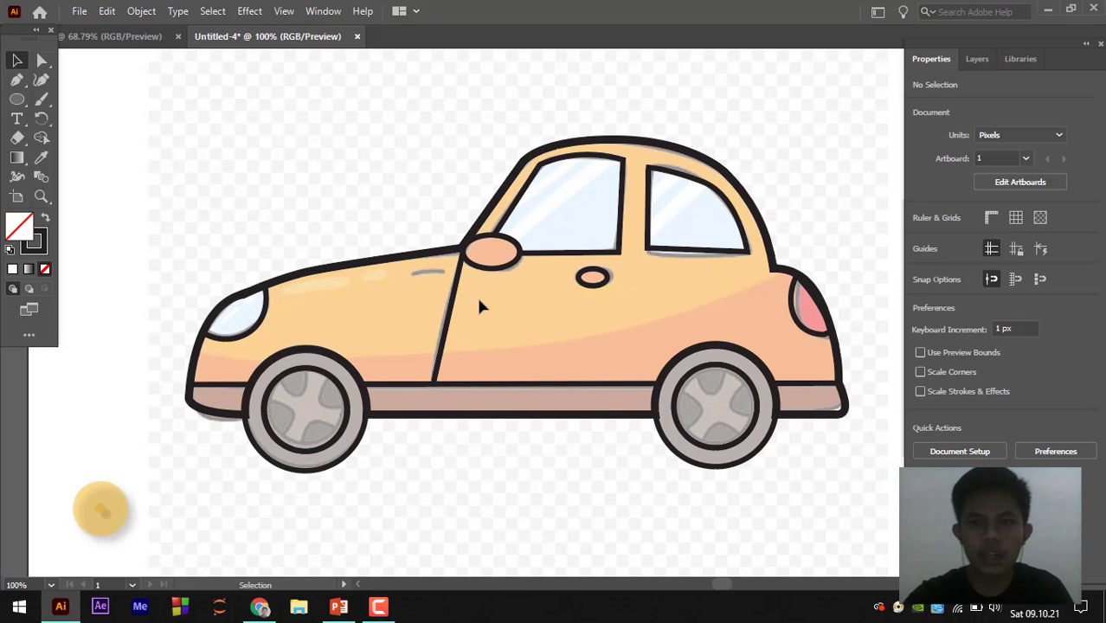
- Create a new layer named Warna for the colors
left_click(971, 58)
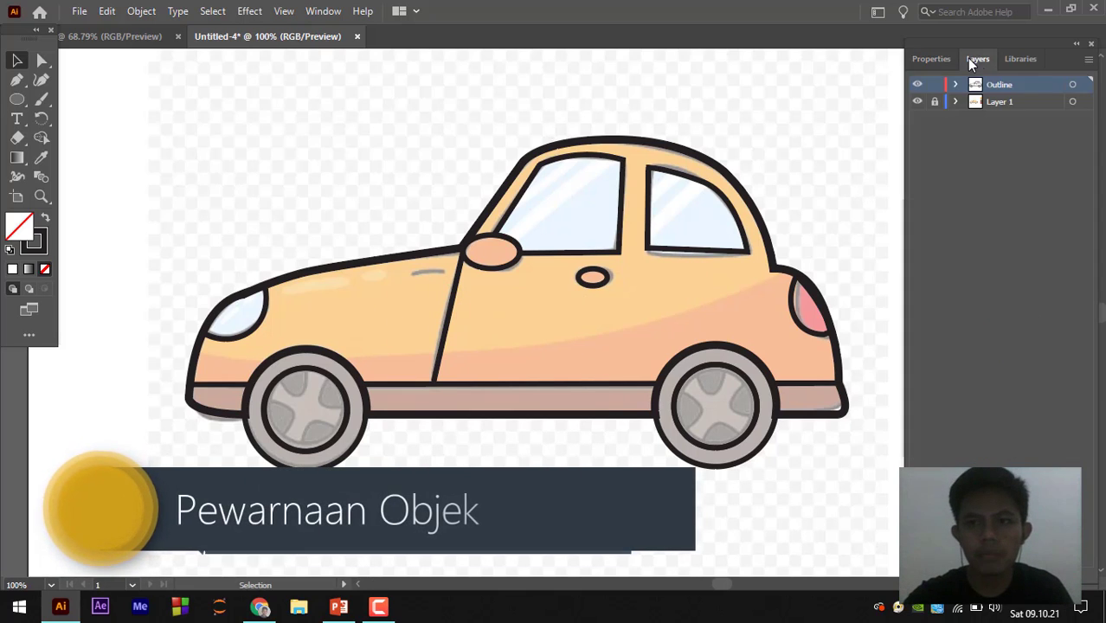
left_click(1089, 59)
left_click(1018, 65)
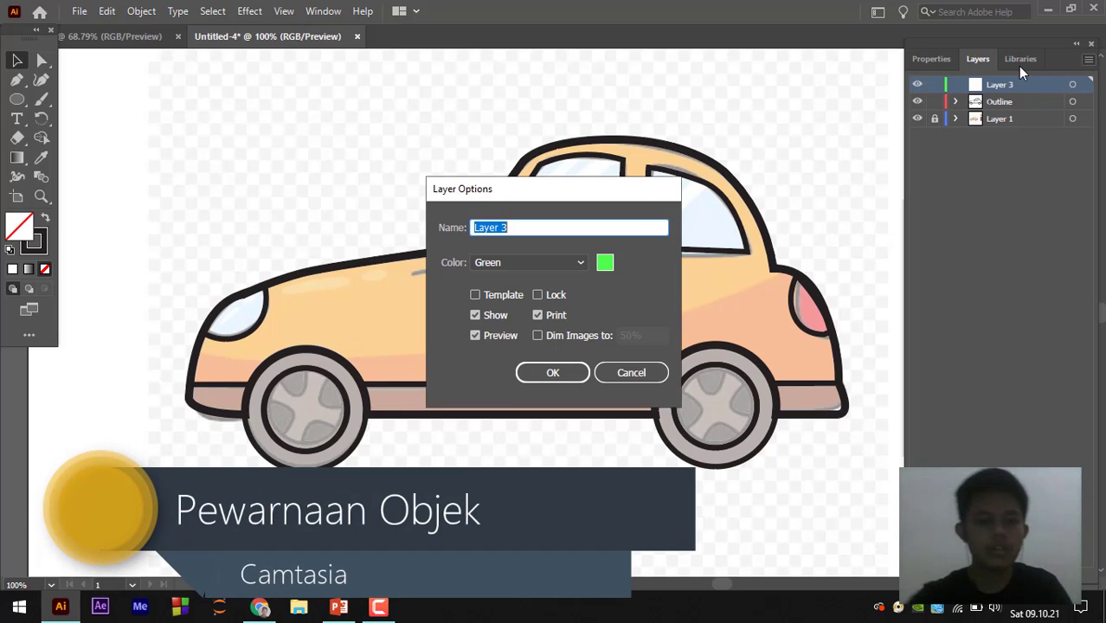
type("Warna")
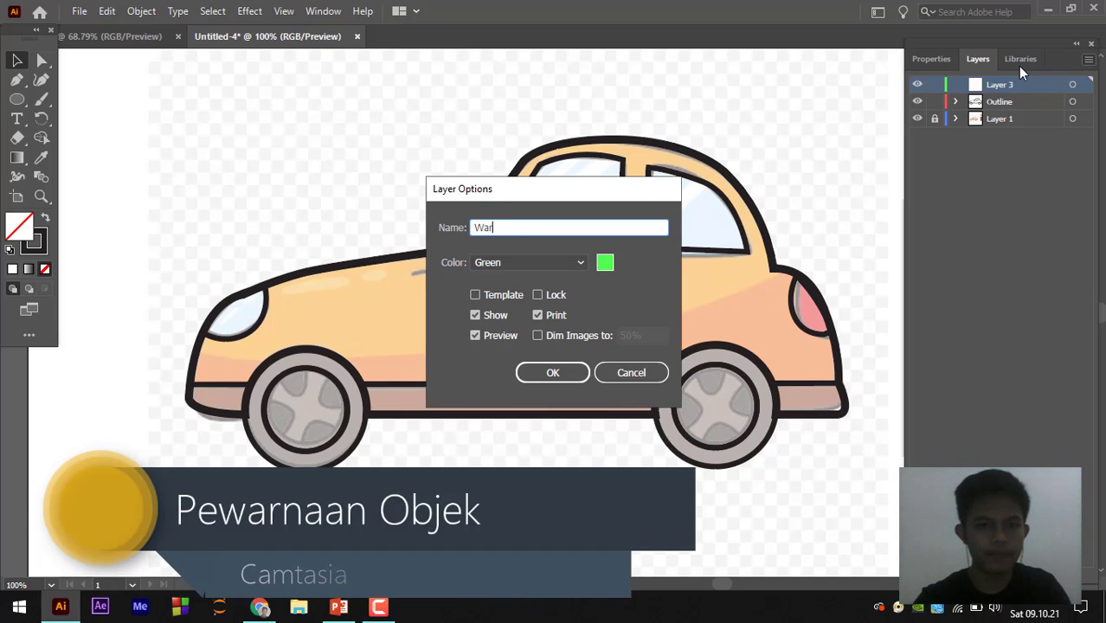
left_click(576, 377)
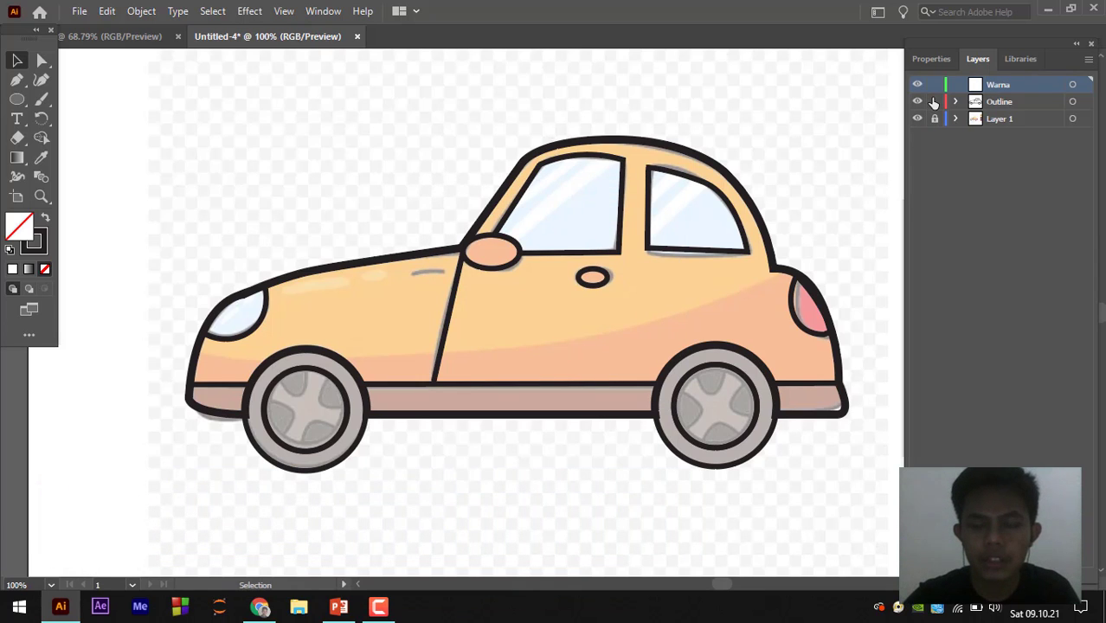
left_click(931, 58)
key("p")
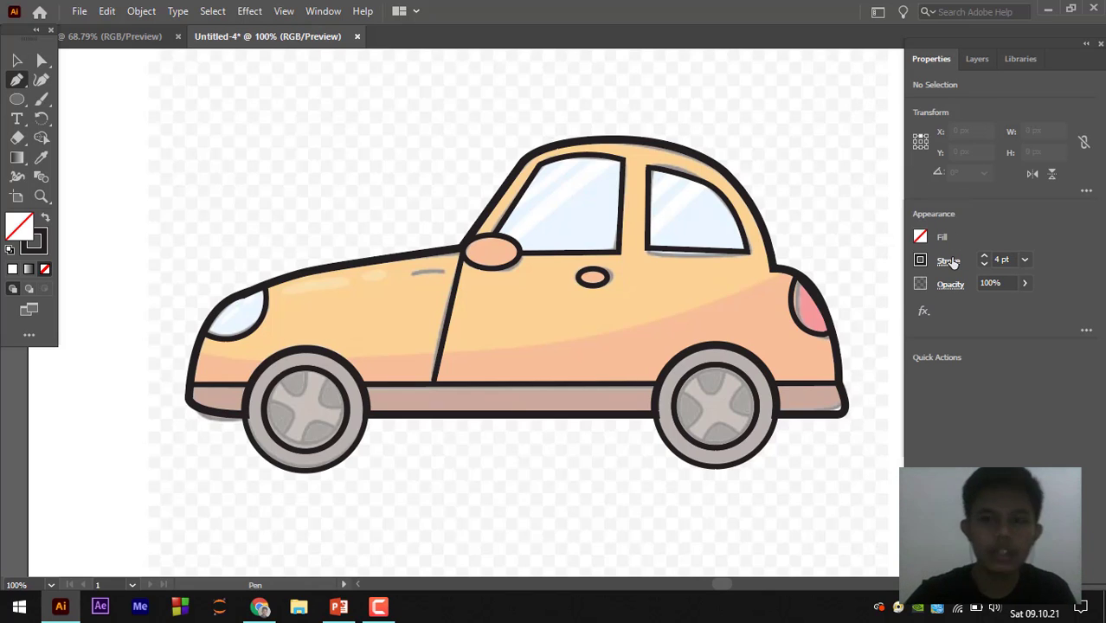
left_click(978, 58)
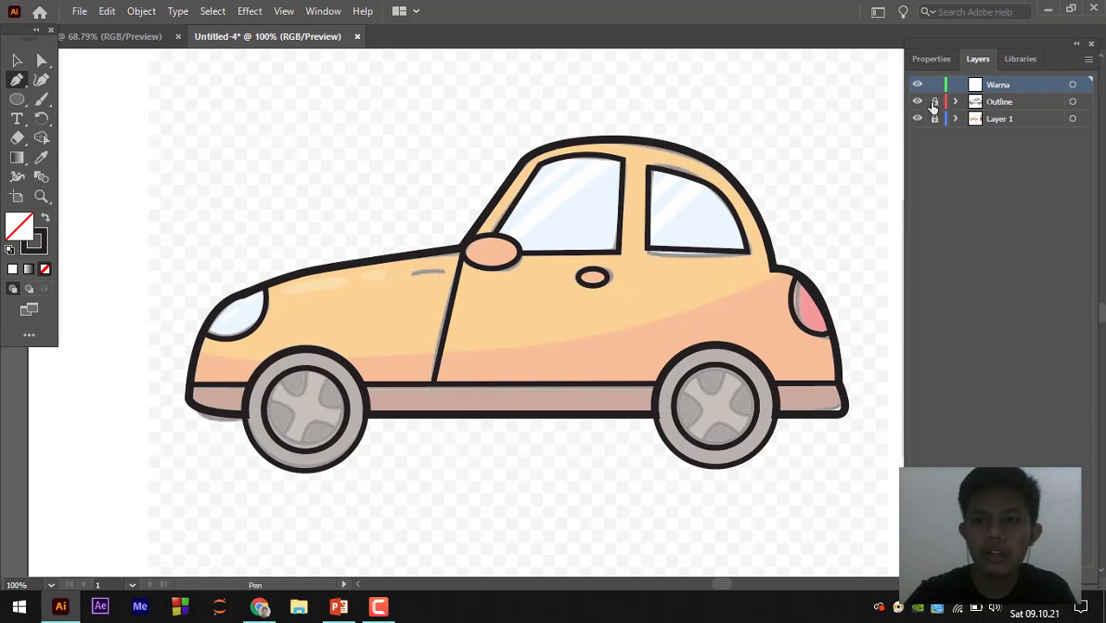
left_click(934, 103)
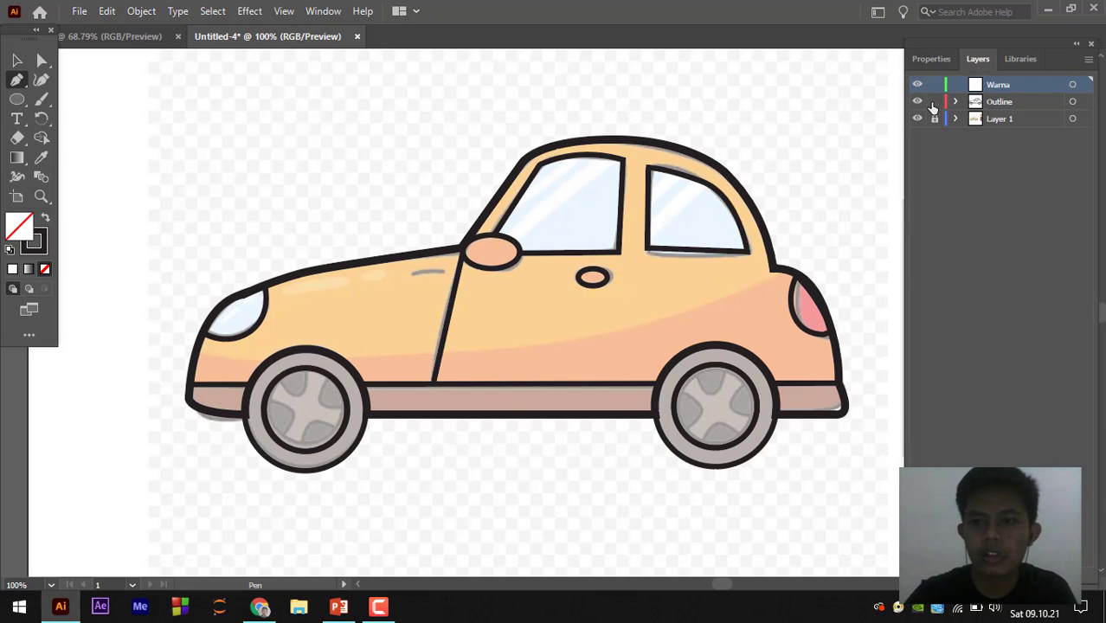
left_click(1008, 104)
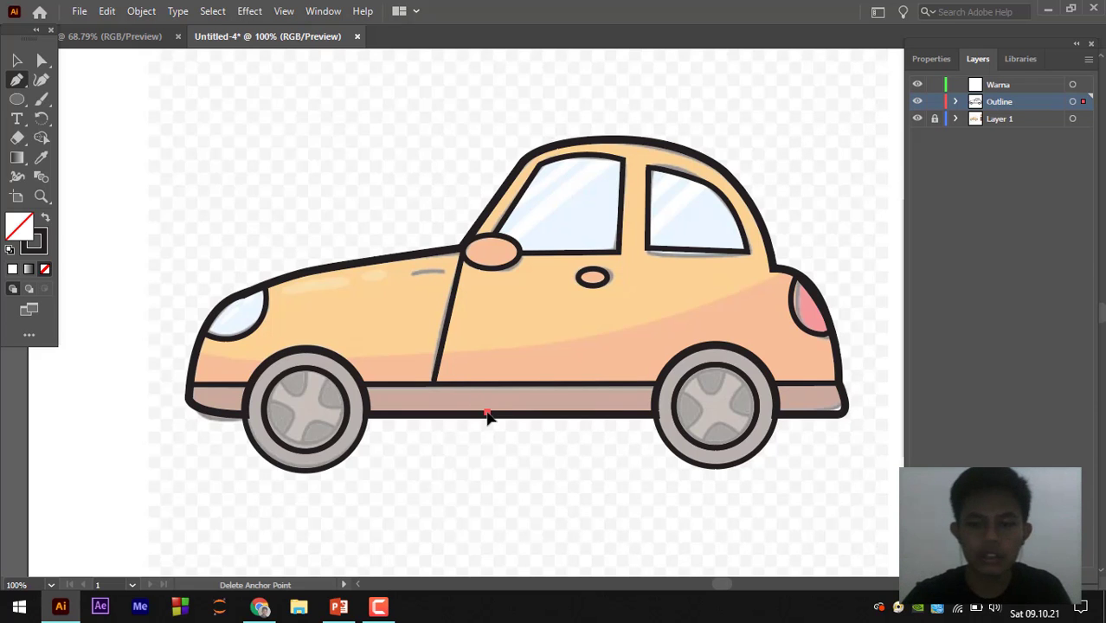
left_click(16, 60)
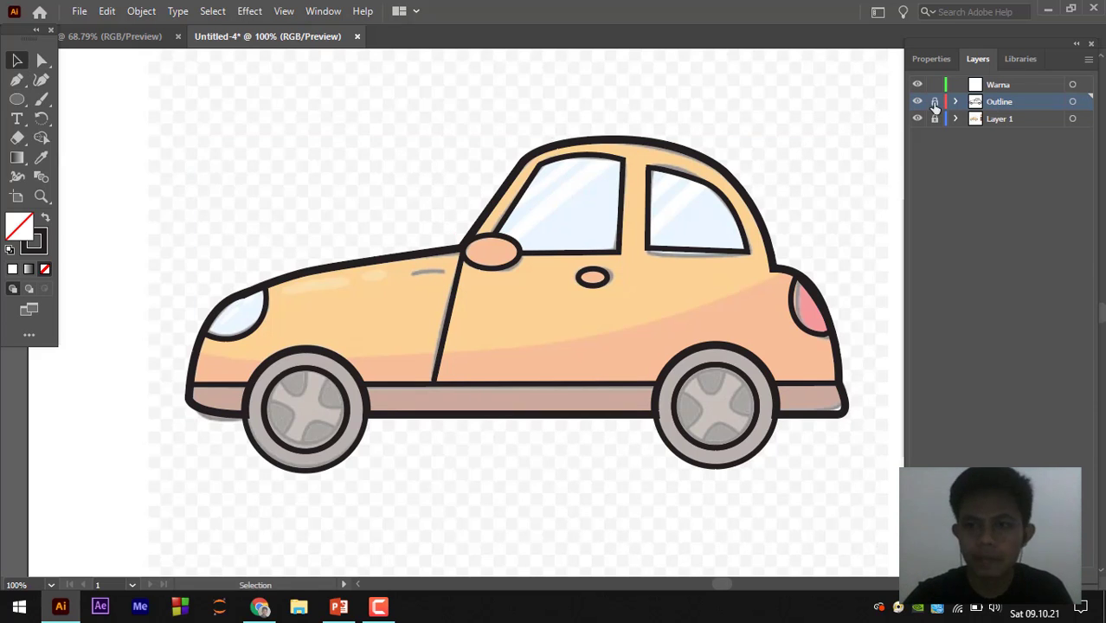
- Fill the car body with the orange swatch color and both side windows with the light blue one
left_click(433, 417)
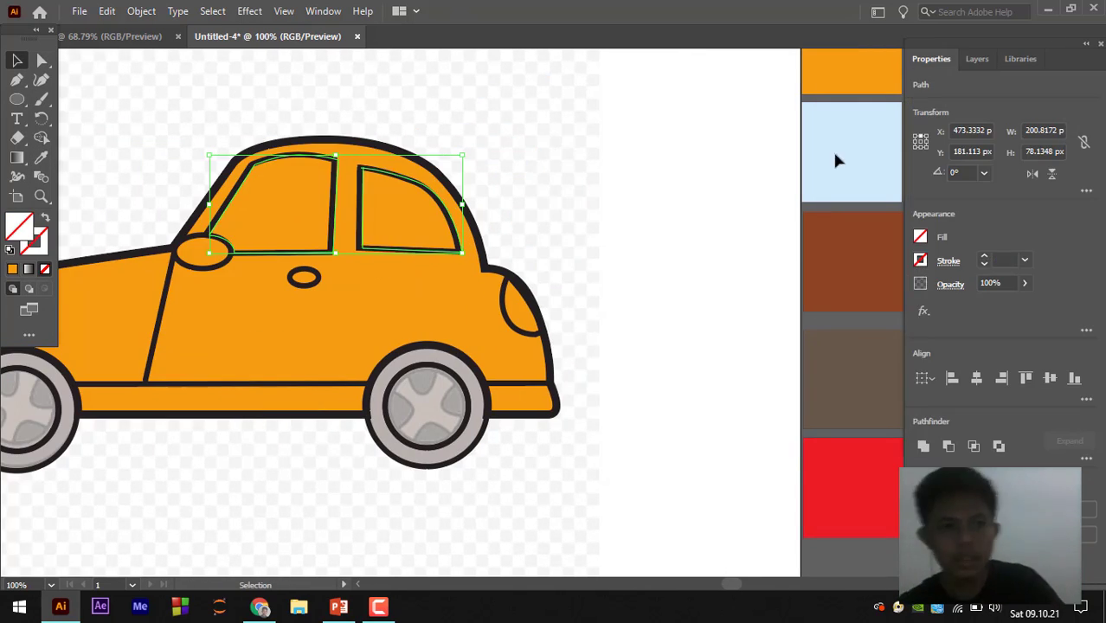
left_click(834, 161)
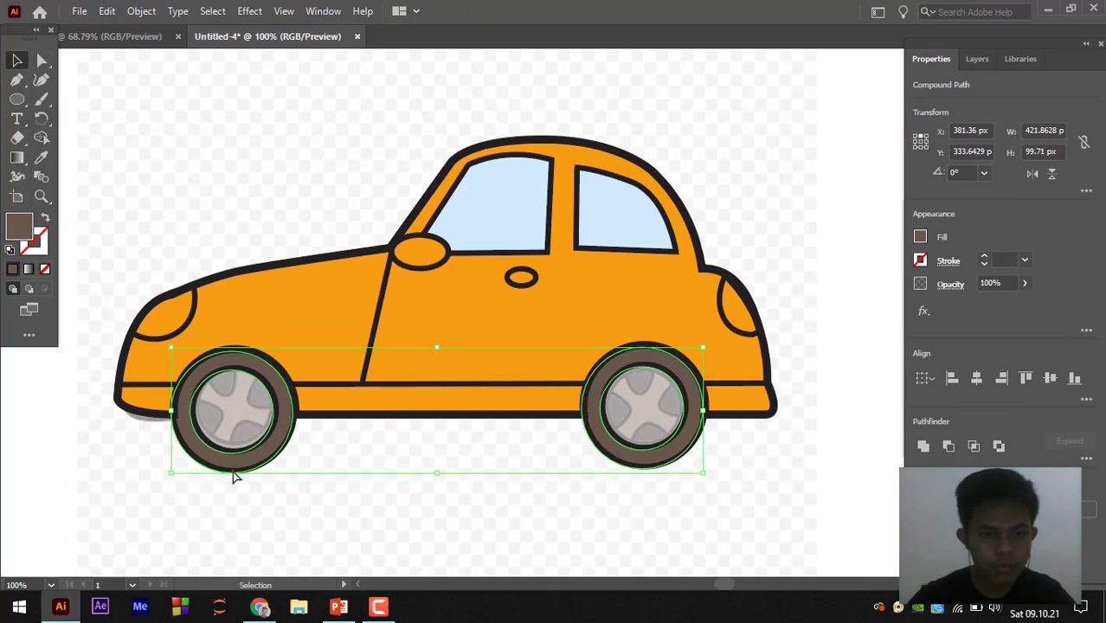
- Fill both wheel hubs with dark gray and color the headlight light blue and the taillight red
left_click(233, 407)
left_click(654, 416)
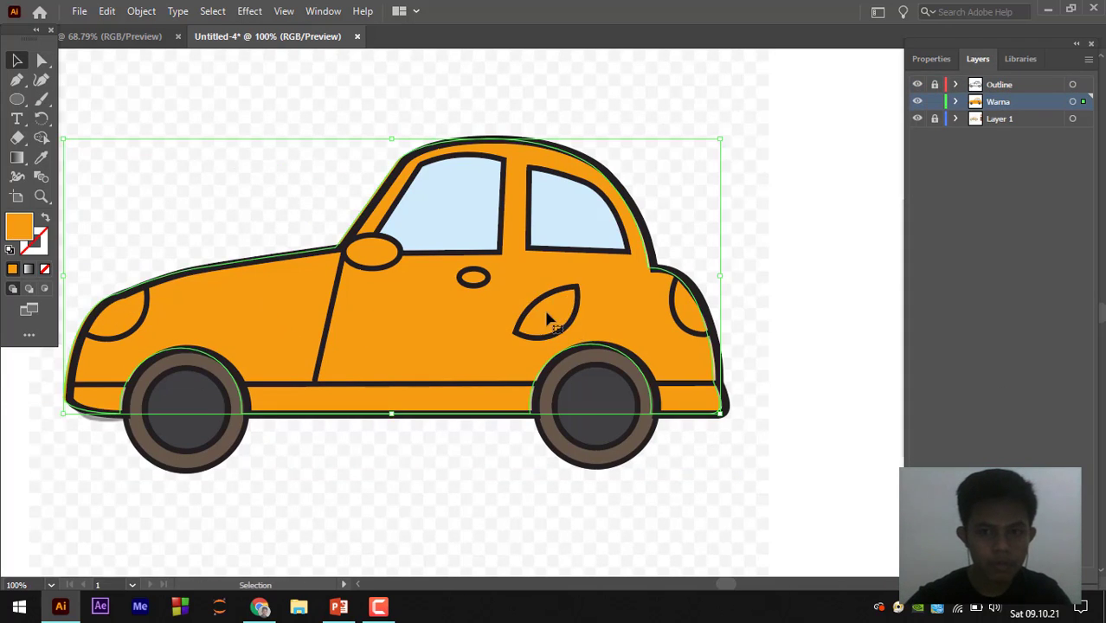
double_click(550, 333)
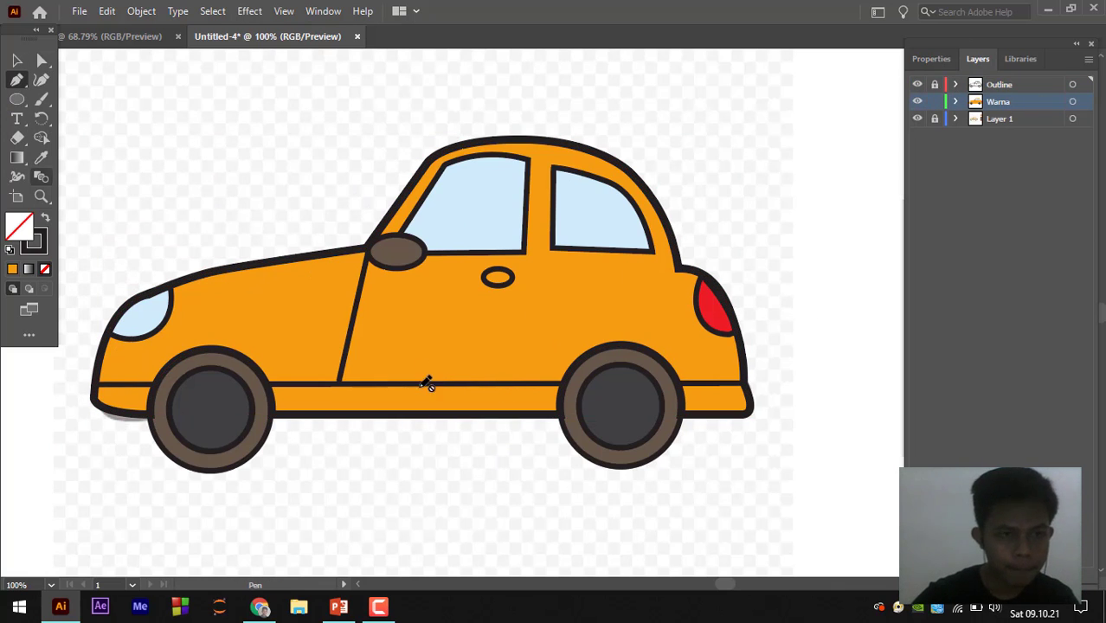
- Draw the lower bumper strip on the Warna layer with a reddish-brown fill and color the door handle dark brown
left_click(1000, 88)
left_click(987, 101)
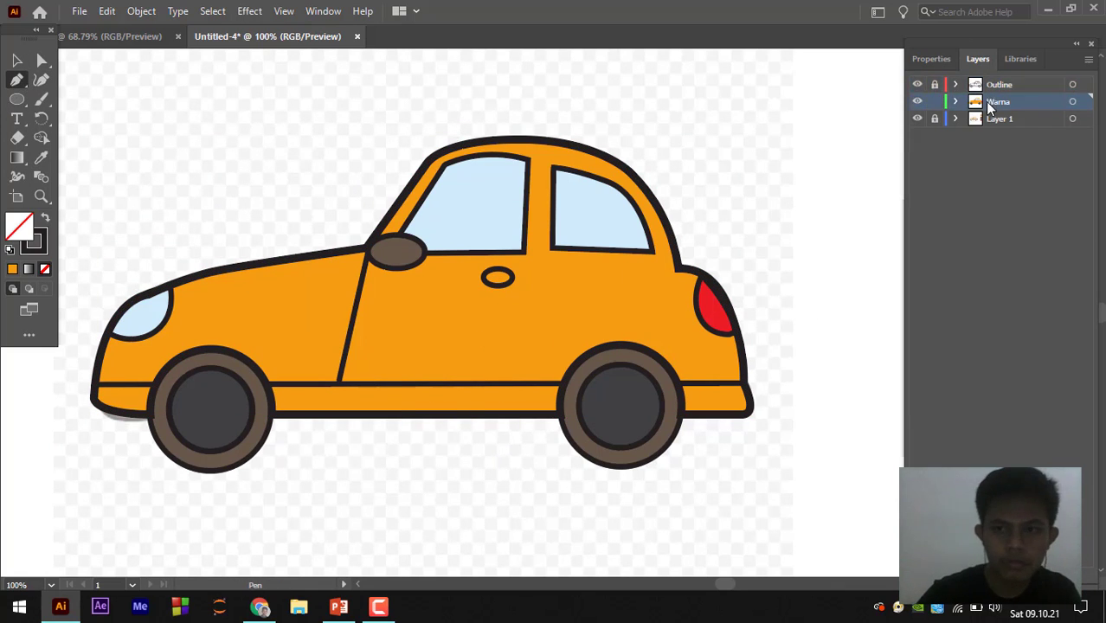
left_click(987, 85)
left_click(987, 101)
left_click(97, 383)
left_click(742, 382)
left_click(749, 401)
left_click(745, 409)
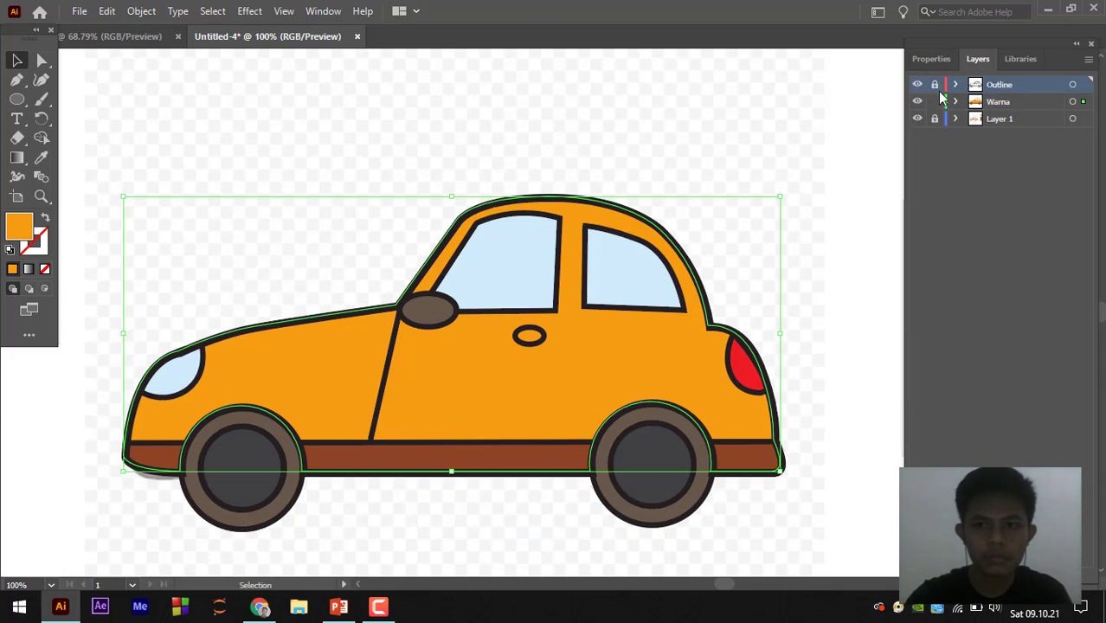
left_click(542, 339)
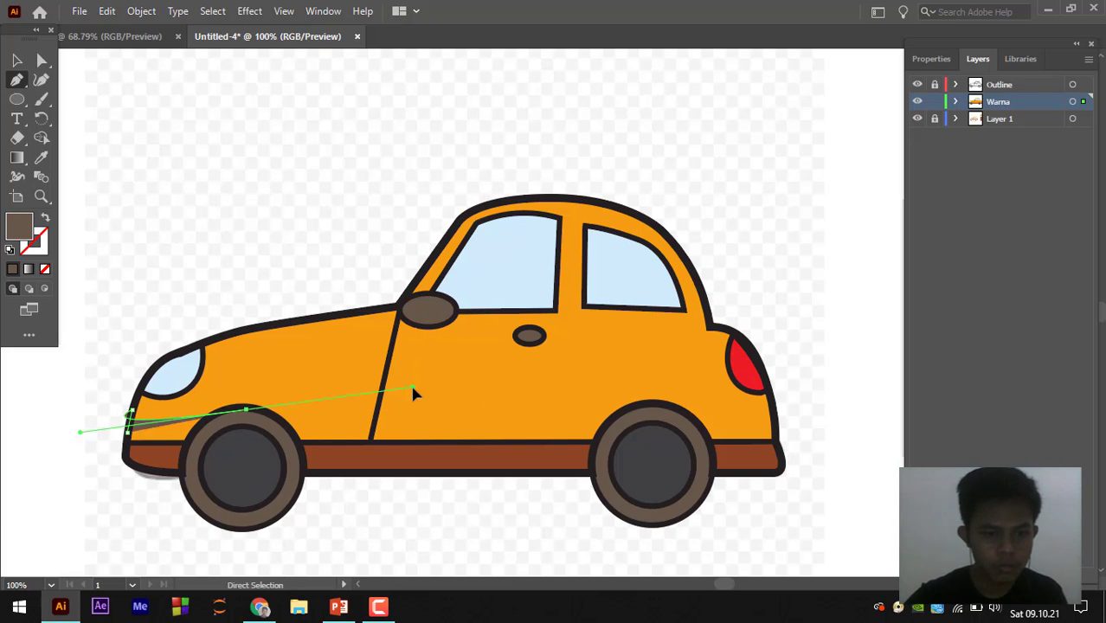
- Trace a curved shadow shape across the lower car body and give it a semi-transparent dark gray fill
left_click_drag(732, 333, 734, 343)
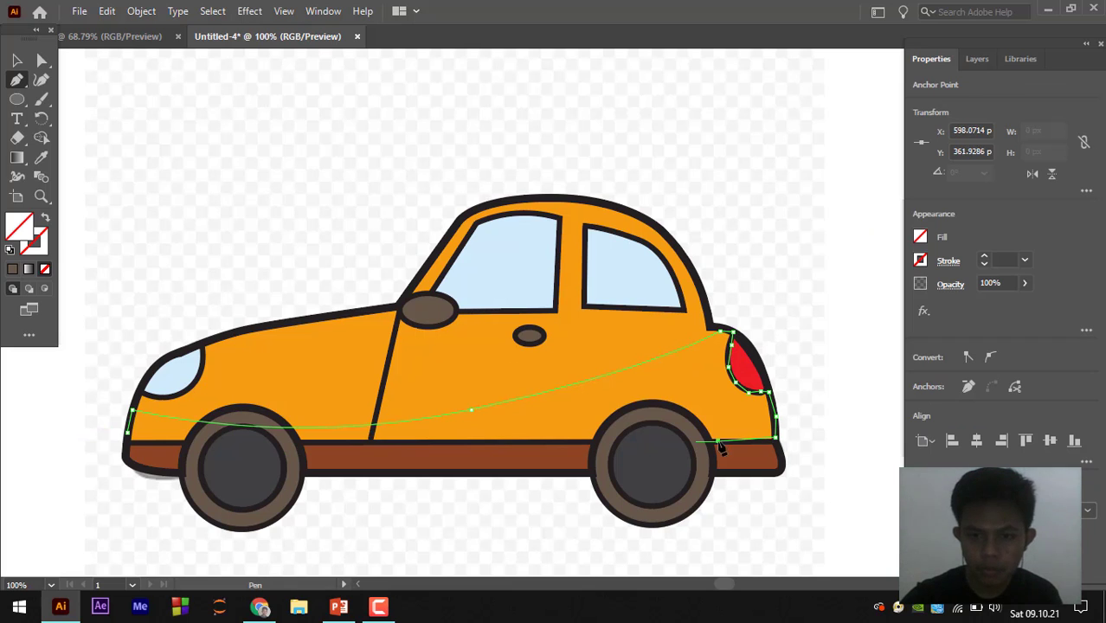
left_click(296, 443)
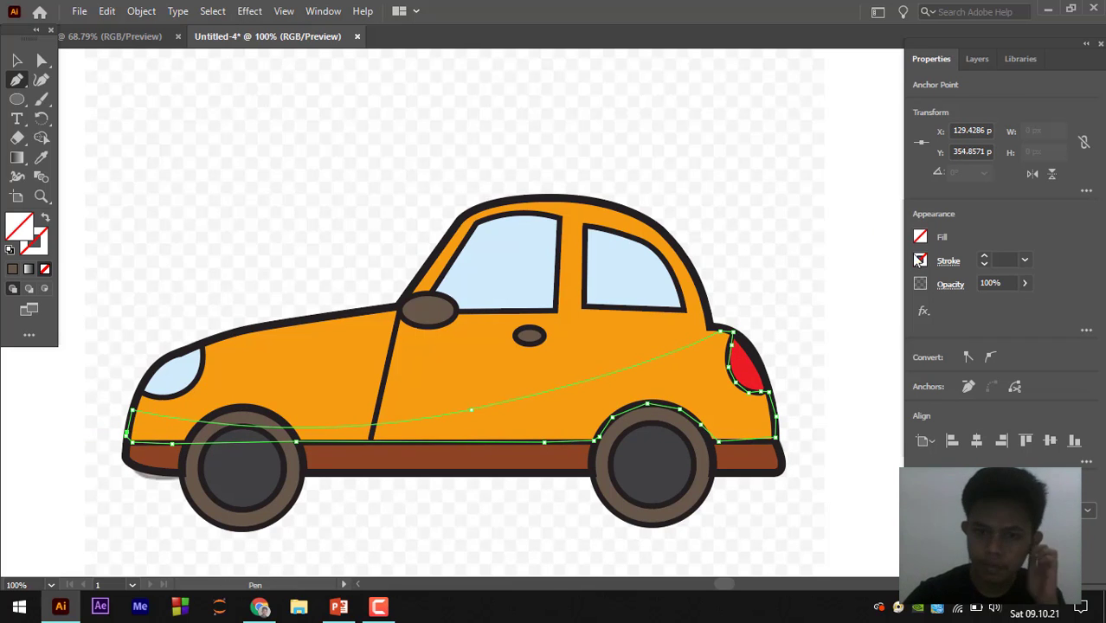
left_click(920, 236)
left_click(762, 346)
left_click(1025, 283)
left_click_drag(1019, 302, 987, 302)
left_click(16, 60)
left_click(147, 260)
left_click(346, 459)
left_click(242, 277)
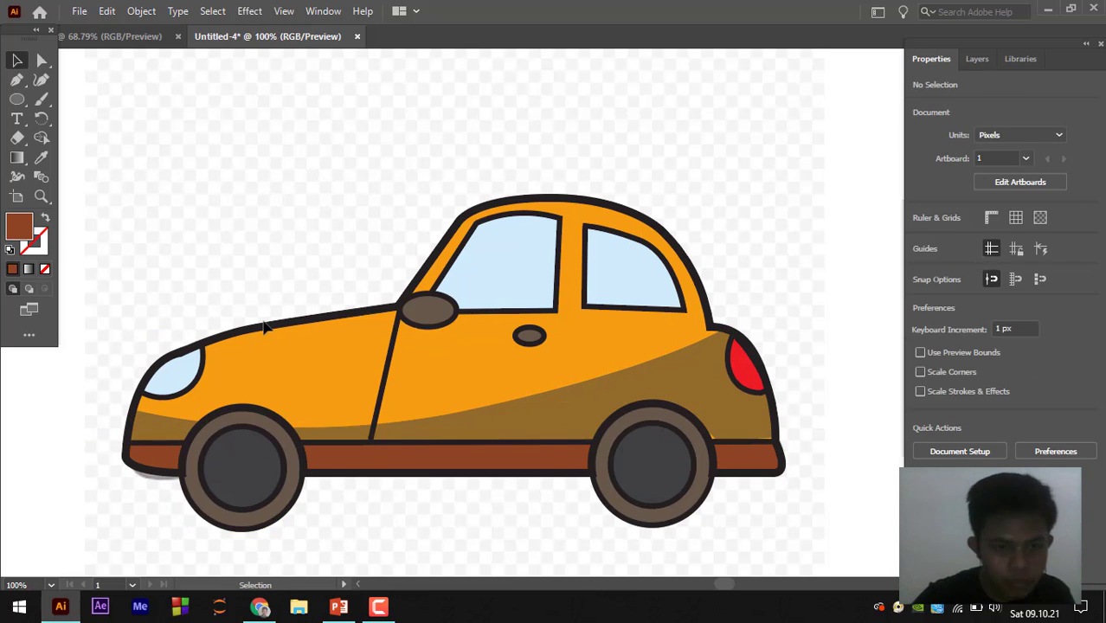
scroll(264, 327, "up", 1)
left_click(173, 442)
left_click(41, 80)
left_click(16, 80)
key("ctrl+shift+a")
left_click(226, 370)
left_click(262, 358)
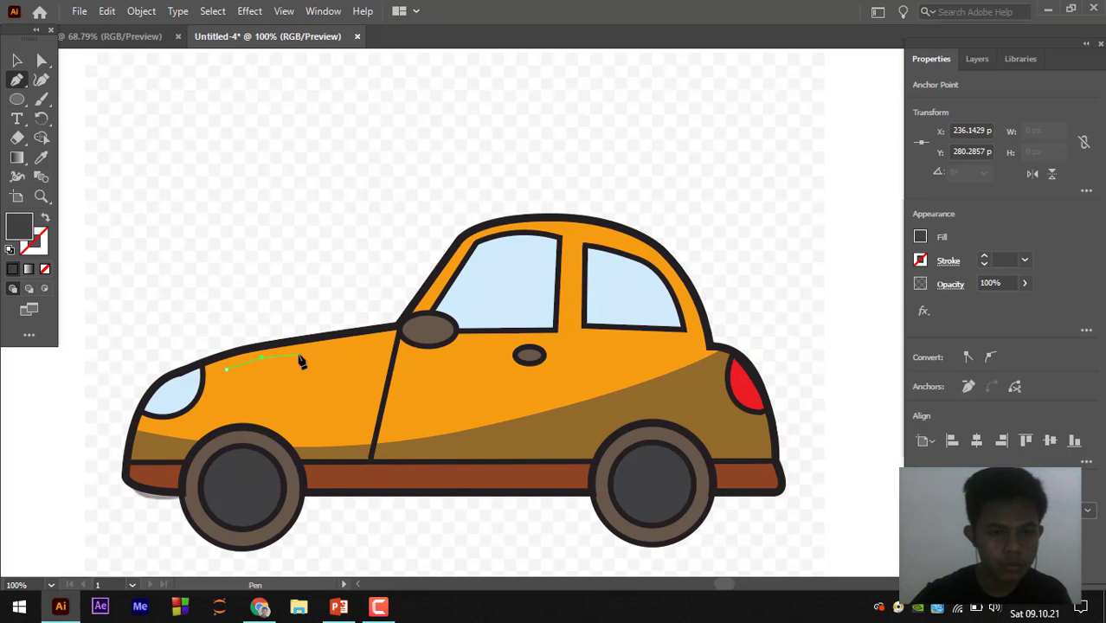
left_click(295, 351)
left_click(291, 367)
key("ctrl+z")
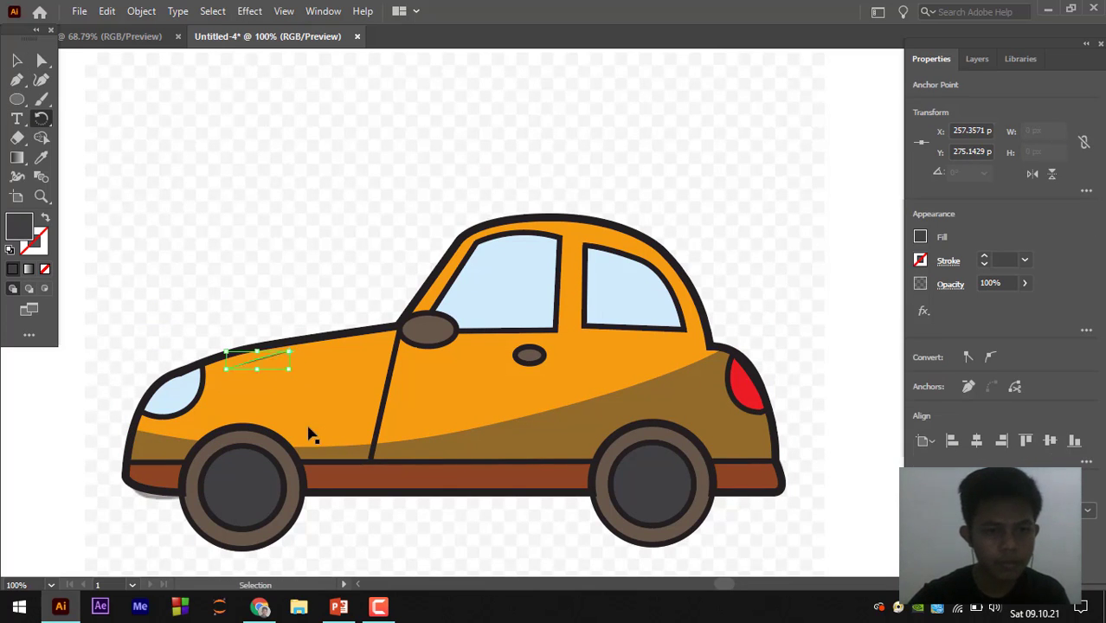
- Draw a small rounded highlight shape about 32 px wide on the hood behind the headlight
left_click(16, 80)
left_click(229, 373)
left_click(16, 60)
left_click(41, 79)
mouse_move(264, 372)
left_mouse_down()
mouse_move(226, 370)
mouse_move(267, 370)
left_mouse_up()
left_click(16, 60)
- Paste a second highlight beside the first on the hood, stretch it longer and rotate it along the hood line
key("ctrl+v")
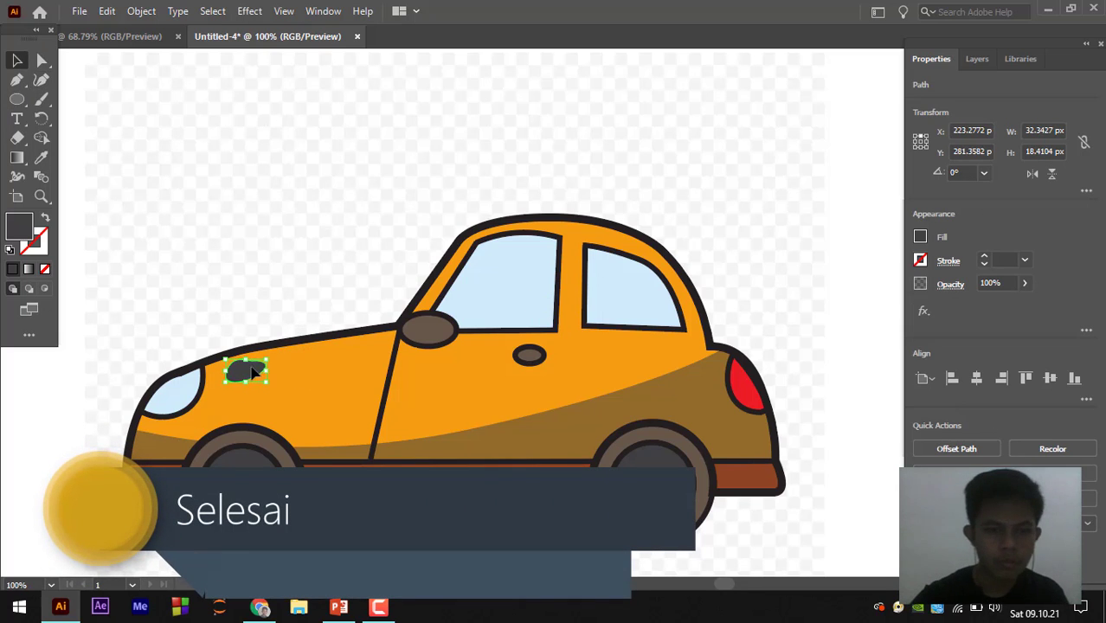
key("ctrl+v")
left_click_drag(544, 311, 295, 363)
left_click_drag(317, 363, 362, 351)
left_click(40, 119)
left_click(278, 365)
- Fill both hood highlights with semi-transparent white
left_click(16, 60)
left_click(245, 369, "shift")
left_click(920, 236)
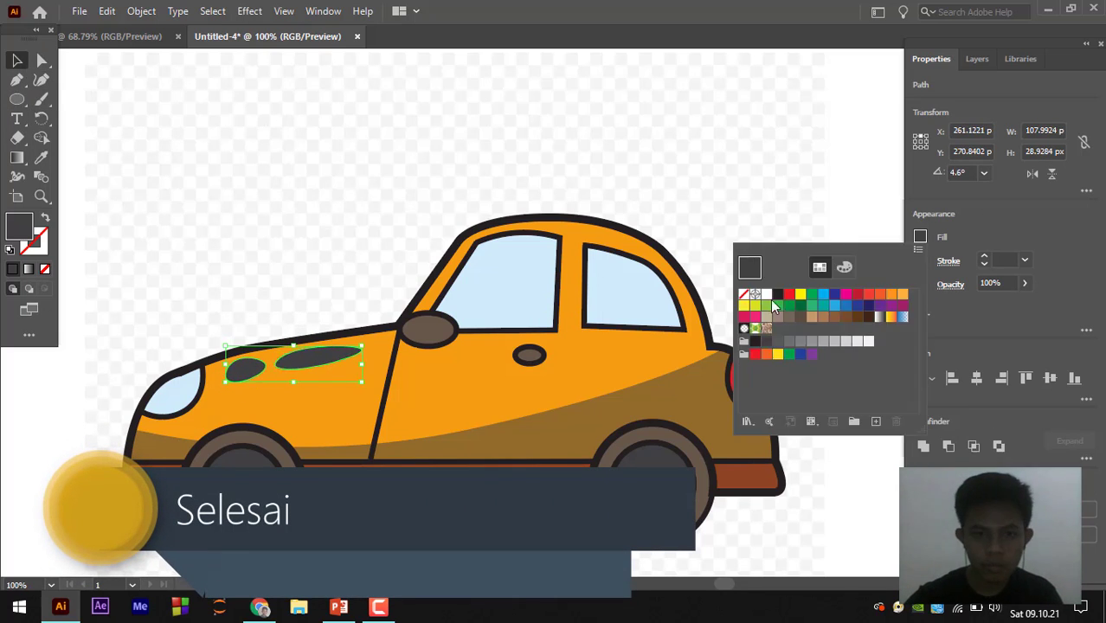
left_click(775, 294)
- Draw a slanted white reflection across the upper front corner of the front side window
left_click(16, 79)
left_click(456, 277)
left_click(504, 234)
left_click(440, 299)
left_click(456, 277)
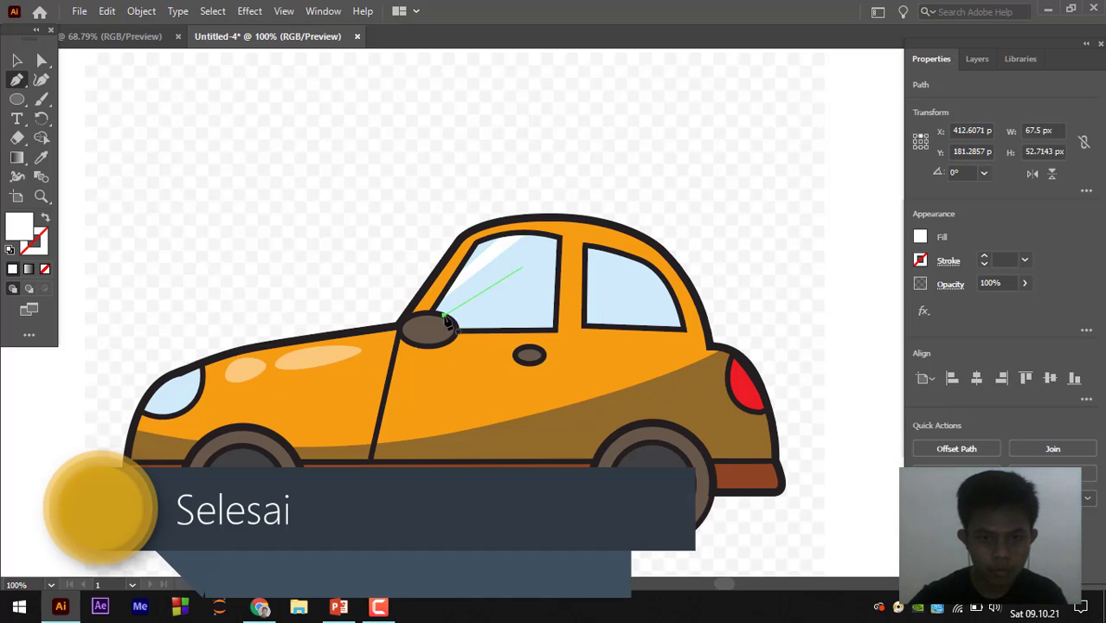